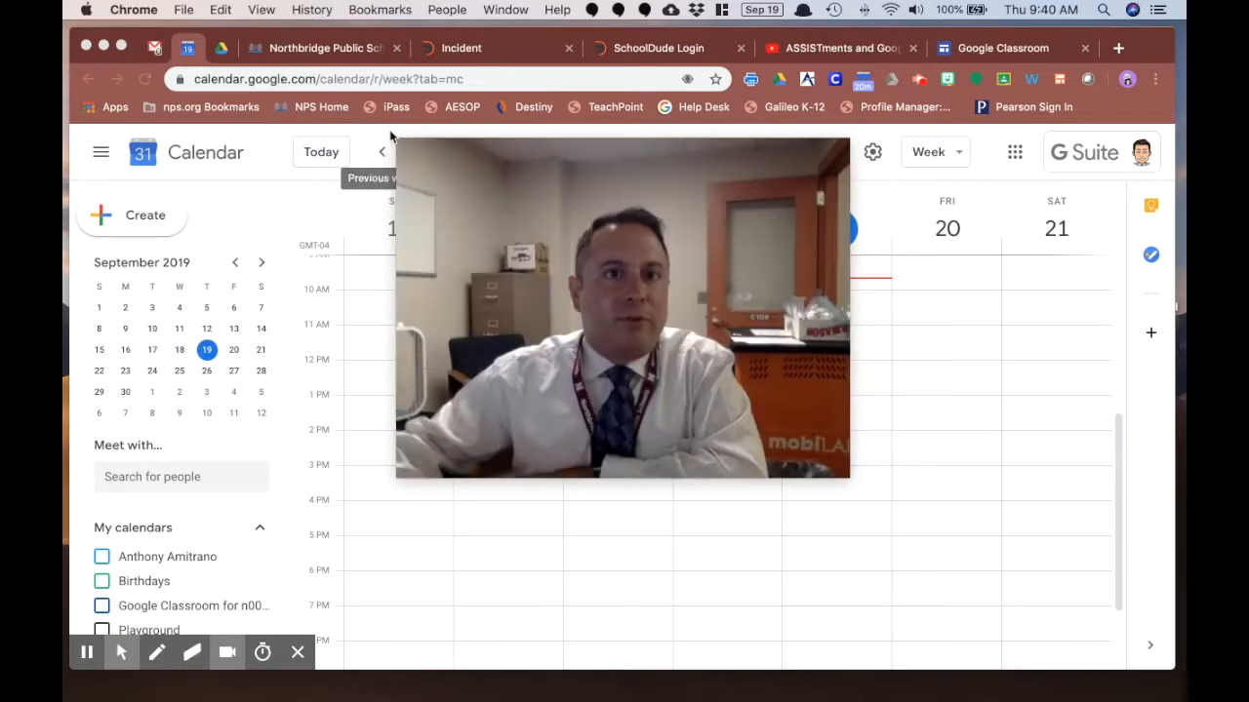
mouse_move(404, 145)
left_click_drag(404, 145, 560, 266)
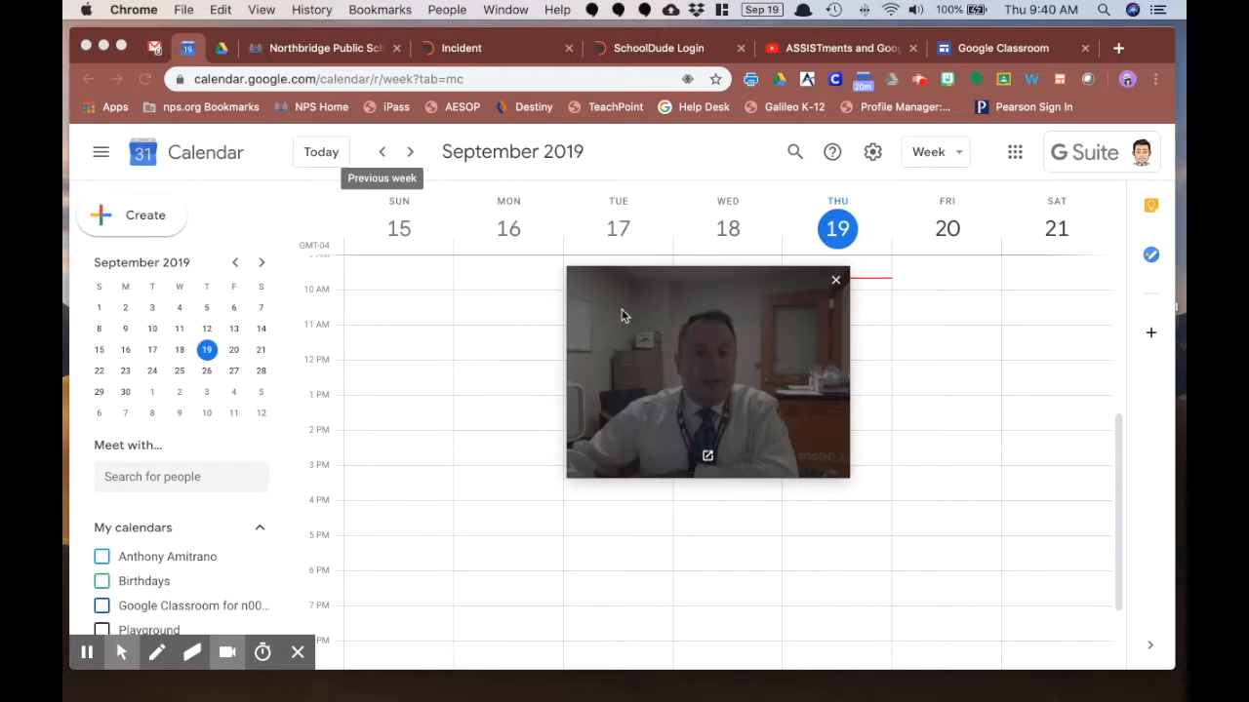
left_click_drag(622, 315, 930, 489)
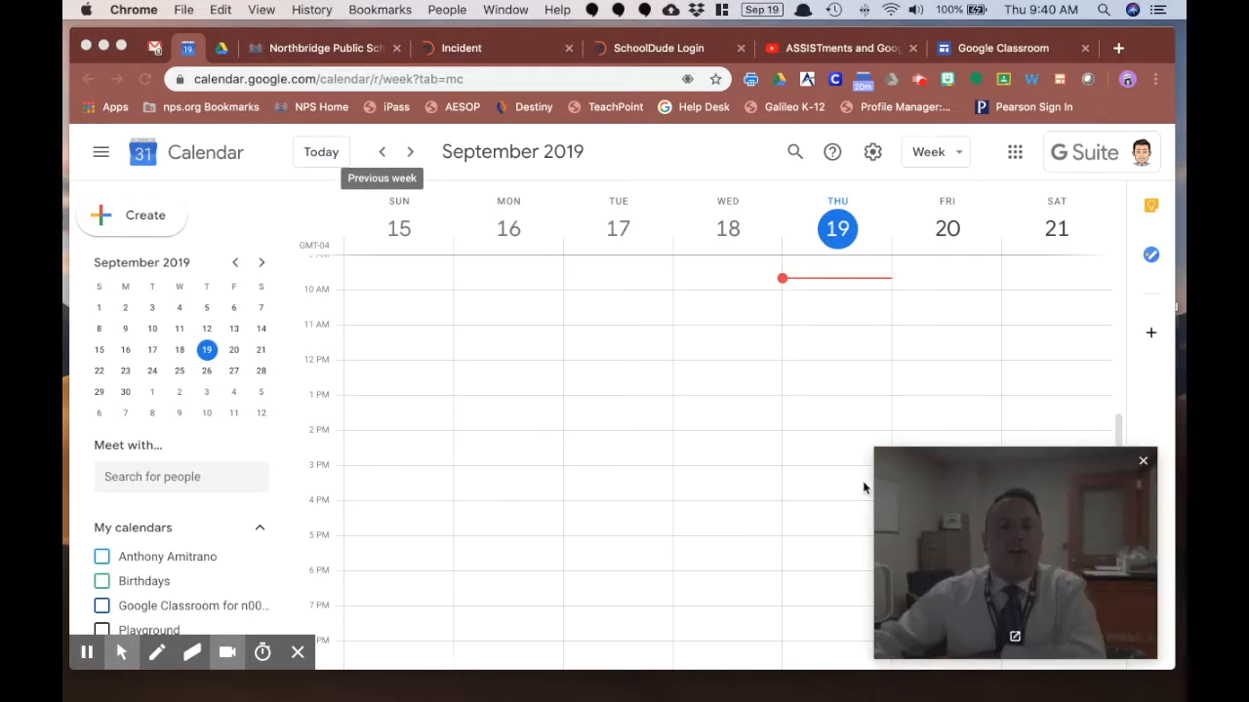
Show the events of the account owner's personal calendar in the week view
scroll(672, 492, "down", 3)
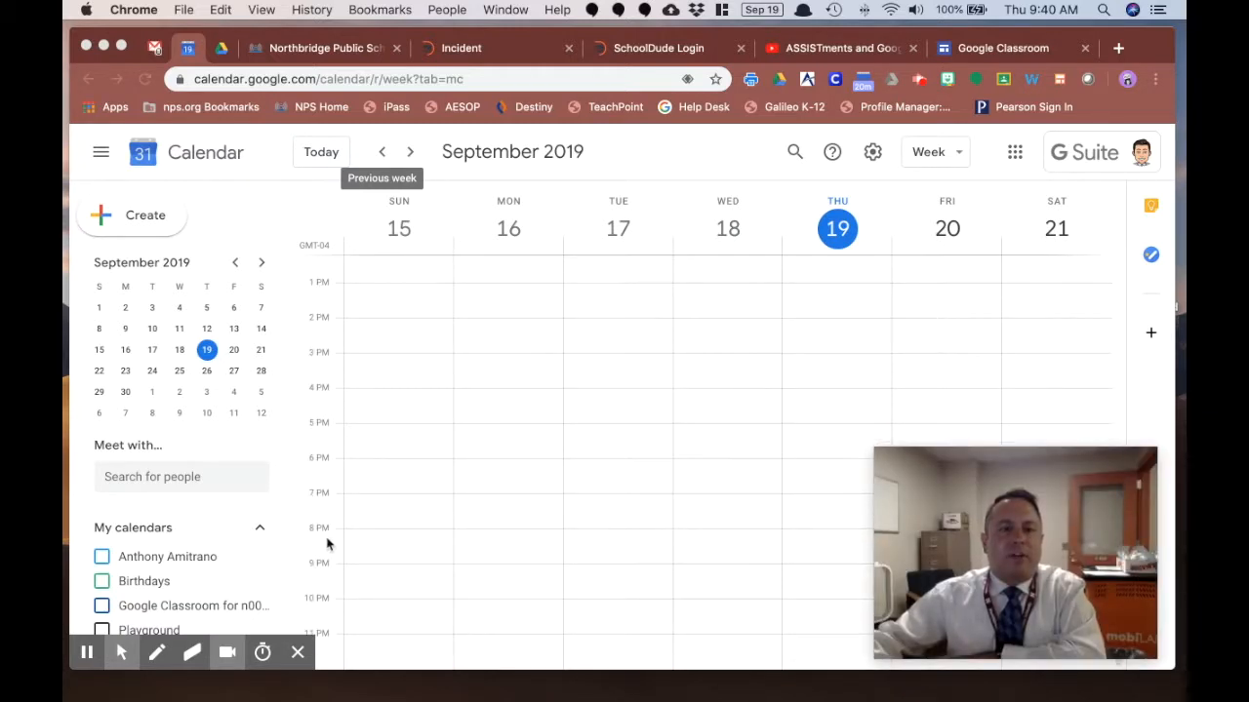
scroll(646, 391, "up", 4)
scroll(653, 390, "up", 2)
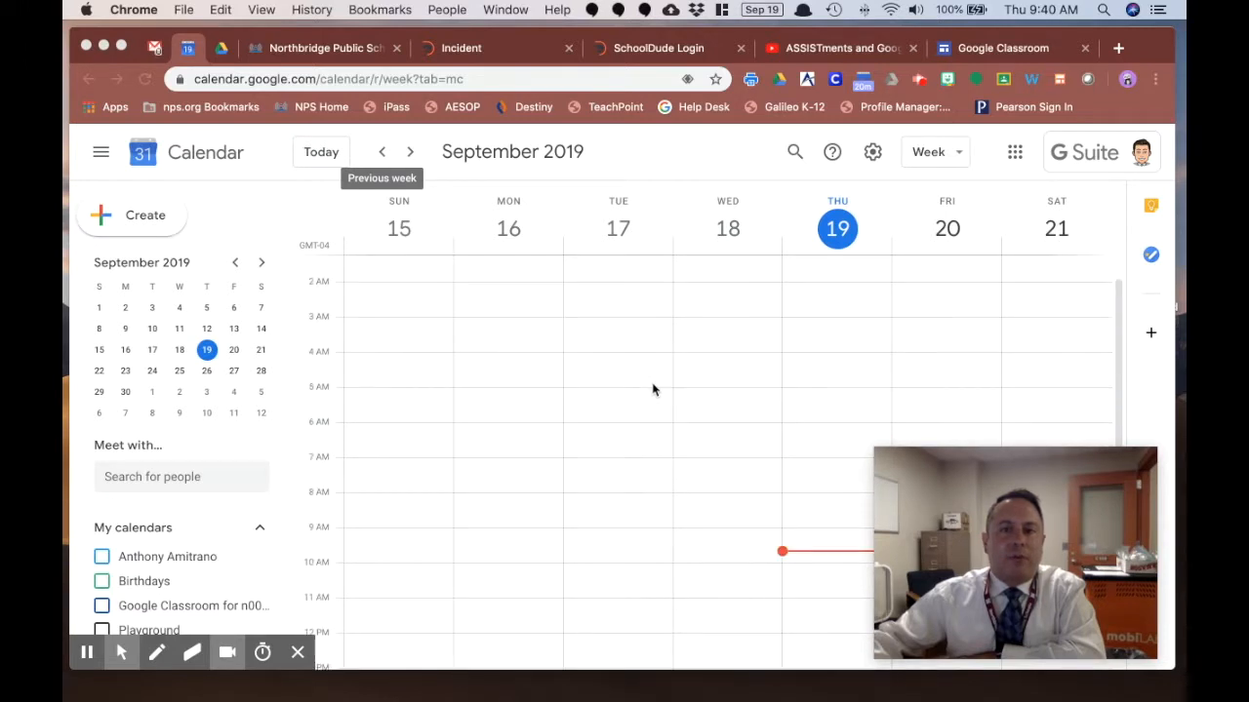
scroll(653, 390, "down", 3)
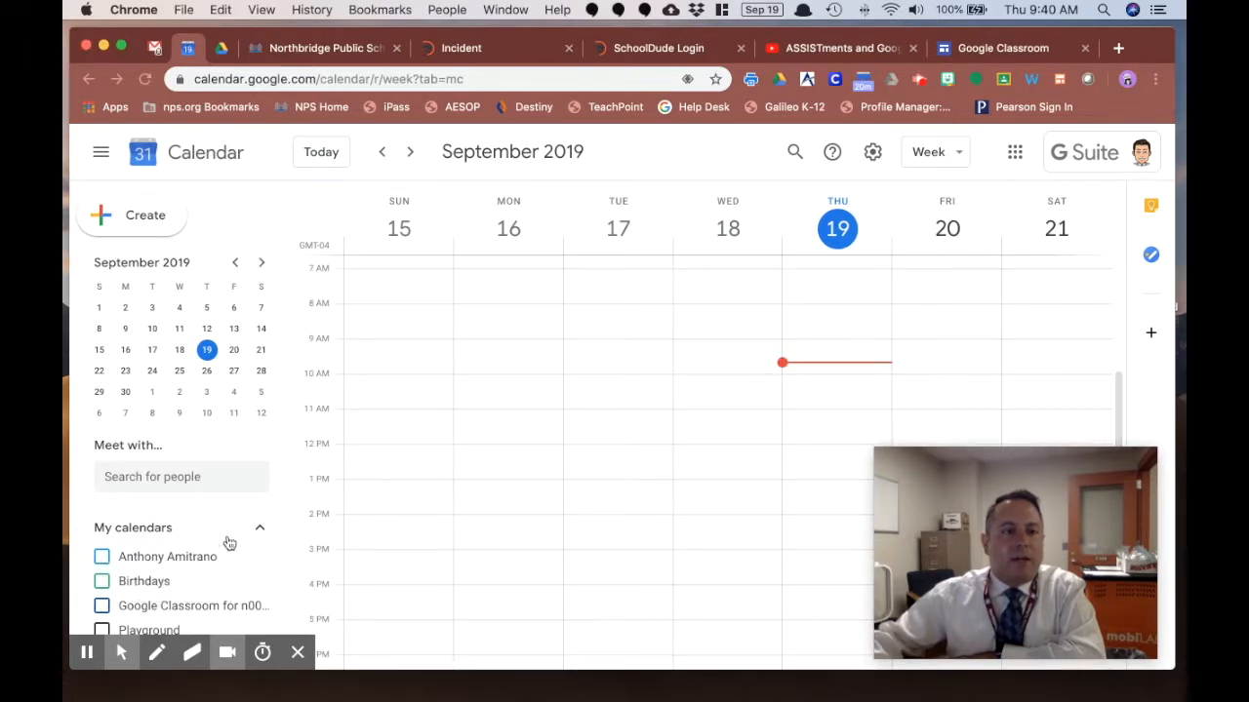
left_click(102, 556)
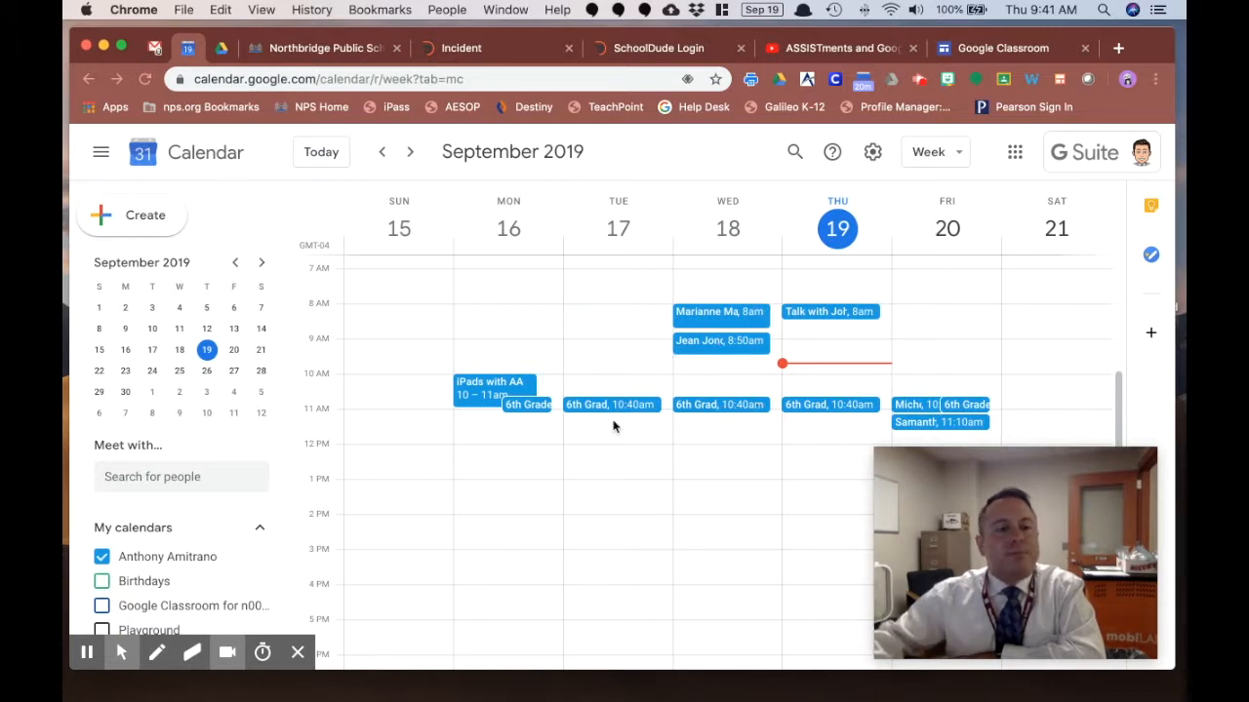
scroll(146, 566, "down", 3)
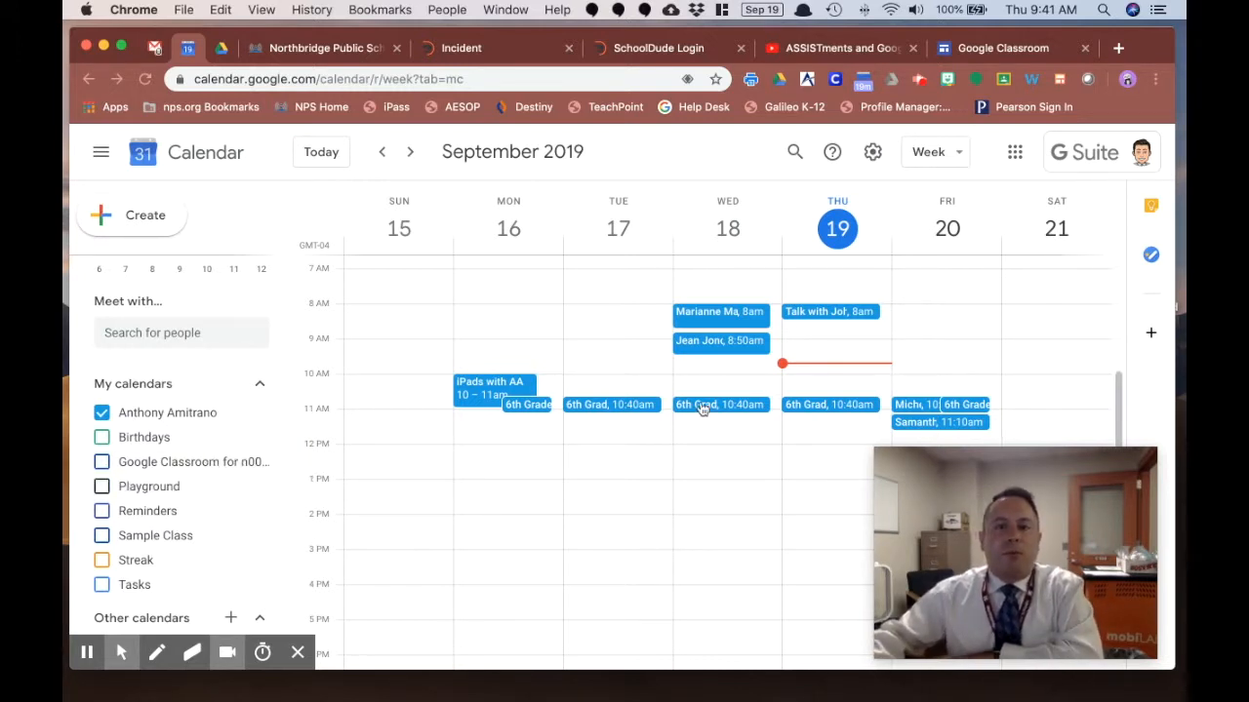
Create a "Science Test" event on September 19 at 10:00am with the description "This is the material I need to study. Chapter 2 test."
left_click(844, 381)
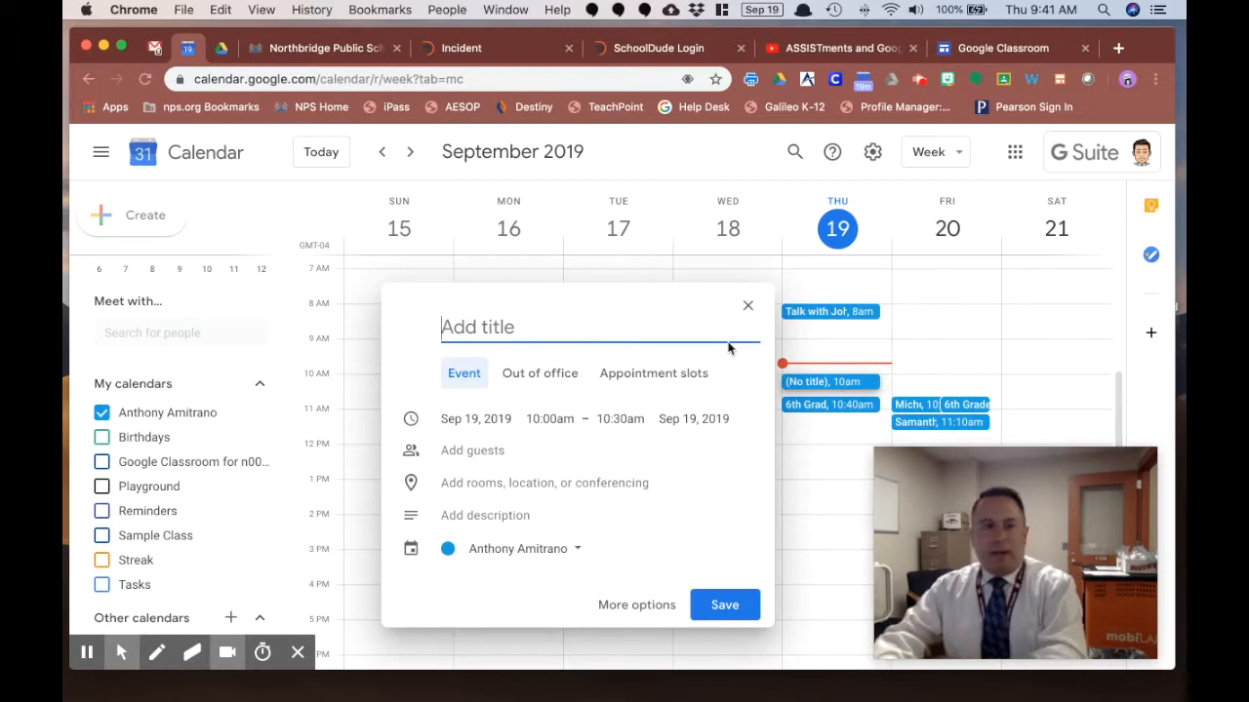
type("Science Test")
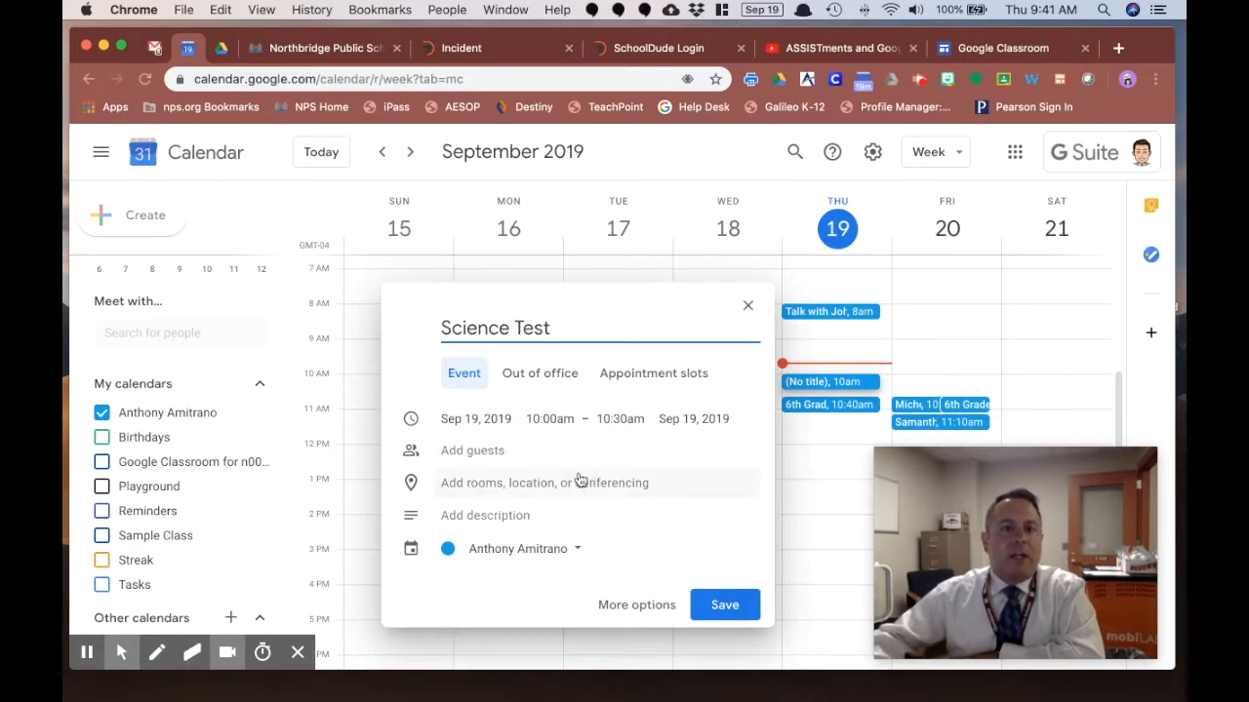
left_click(488, 522)
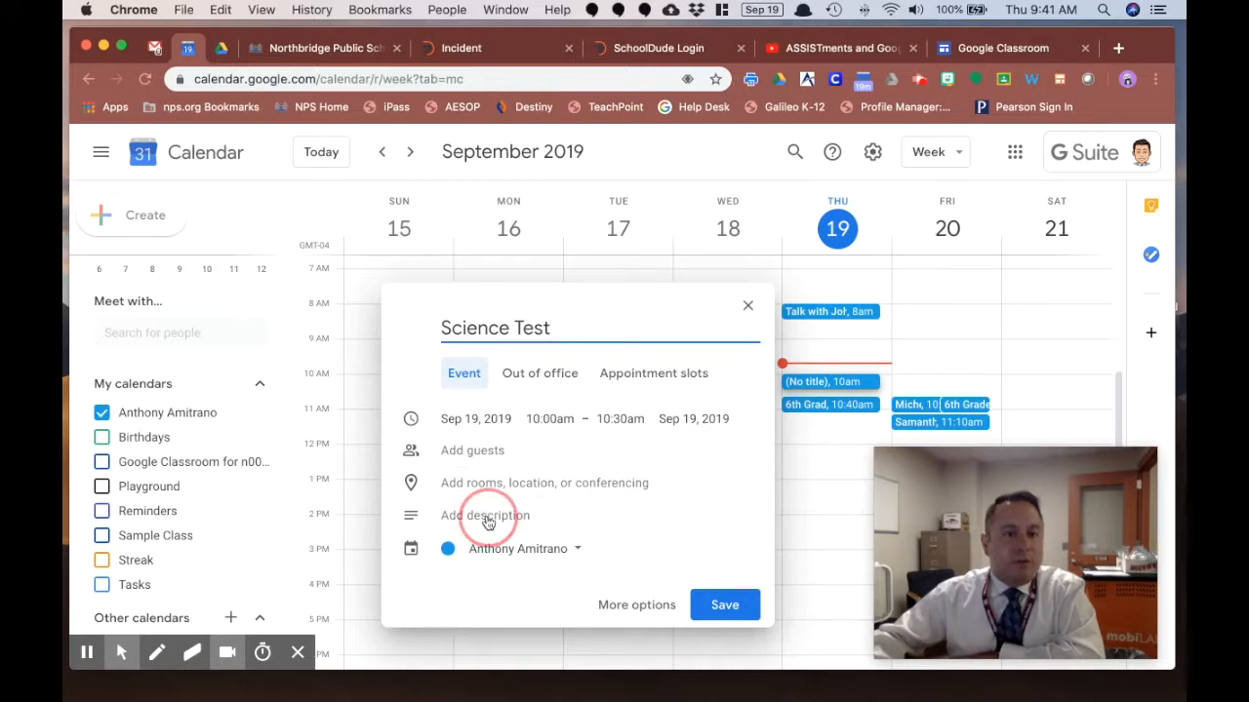
type("This is the m")
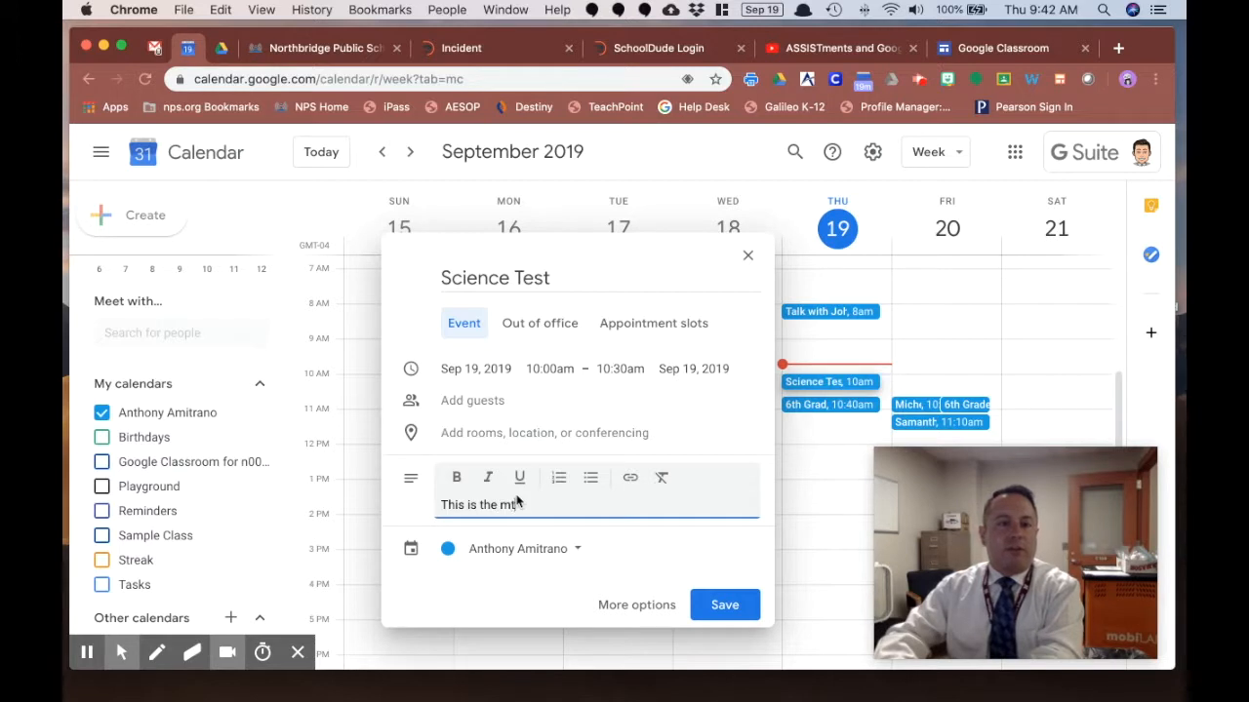
type("aterial I ")
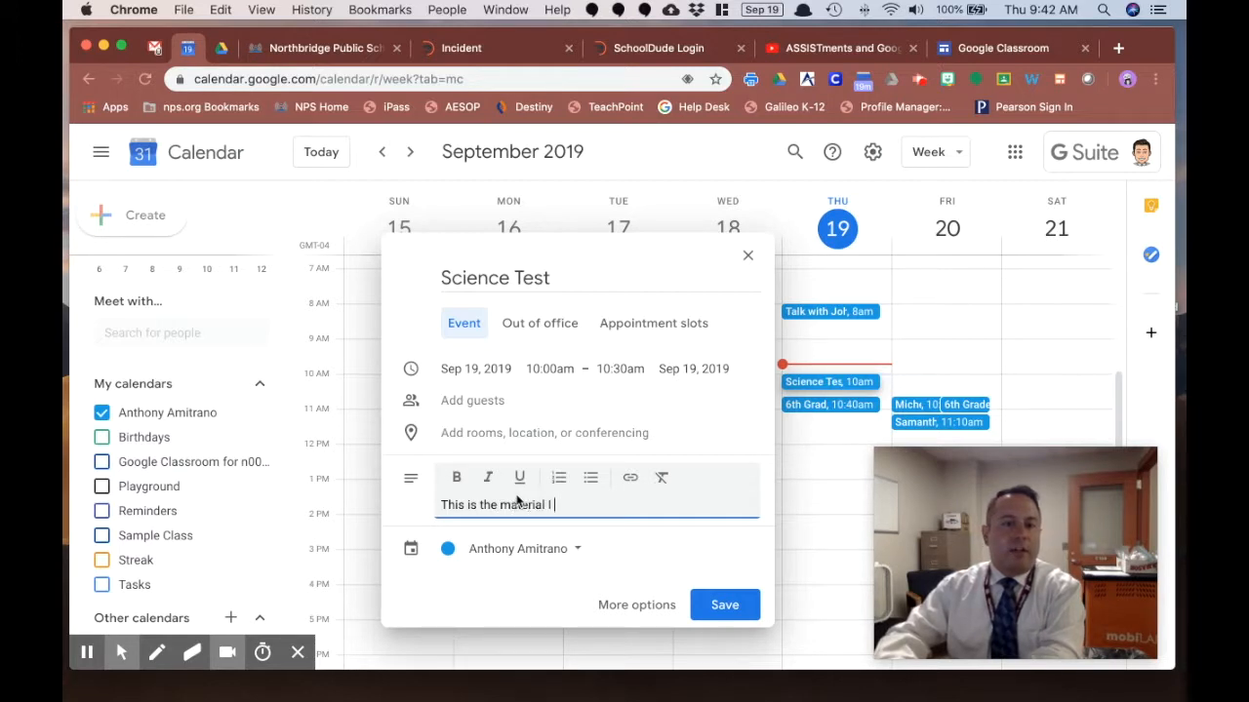
type("need to study.  Chapter 2 test.")
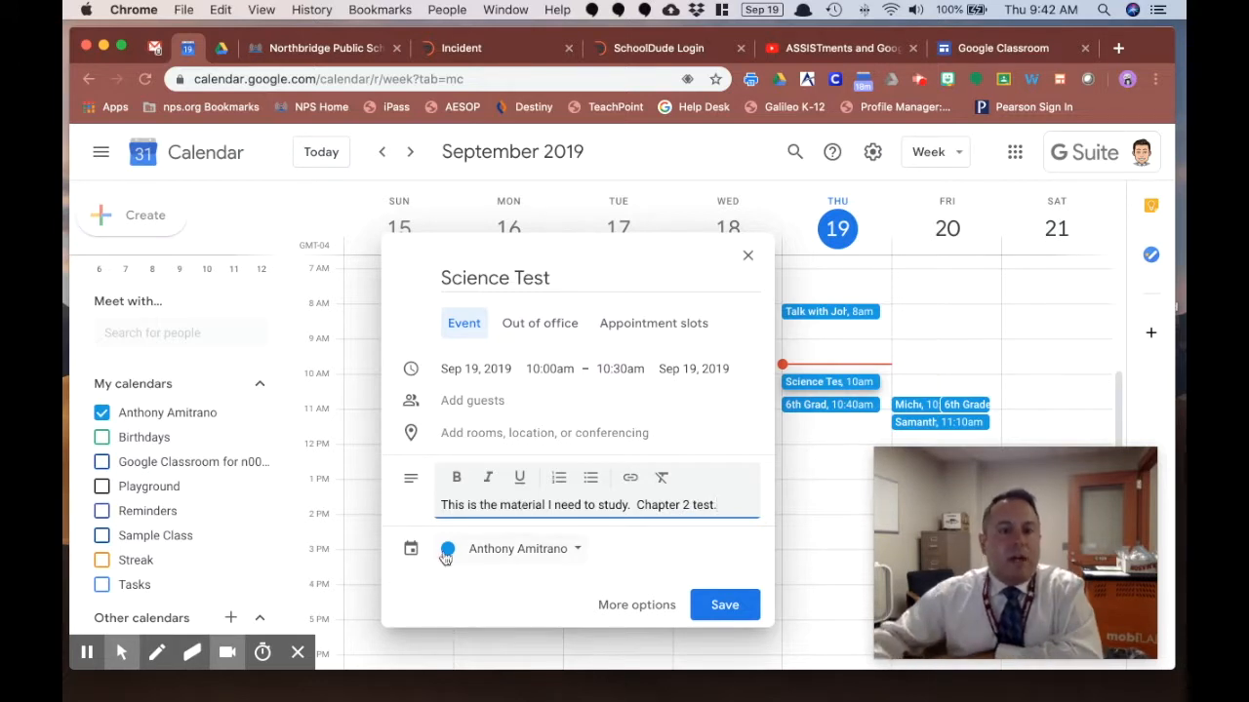
Keep the Science Test event assigned to the account owner's personal calendar and open its full editing options
left_click(527, 551)
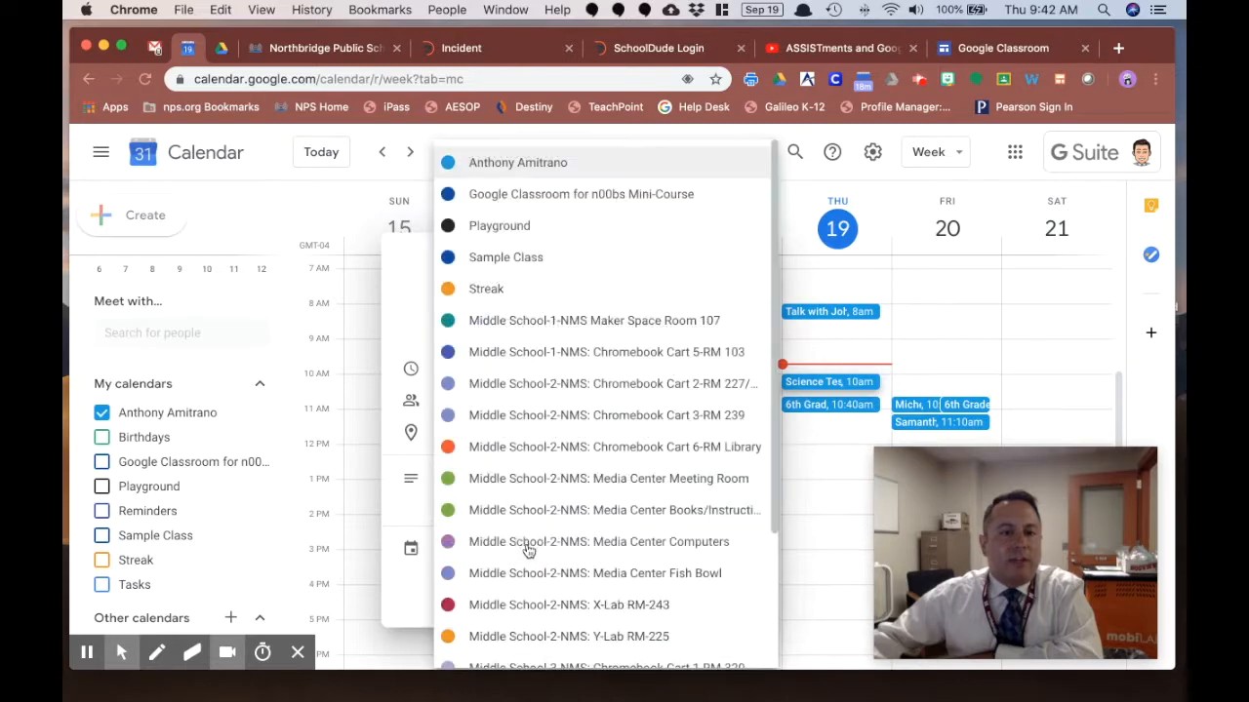
left_click(514, 171)
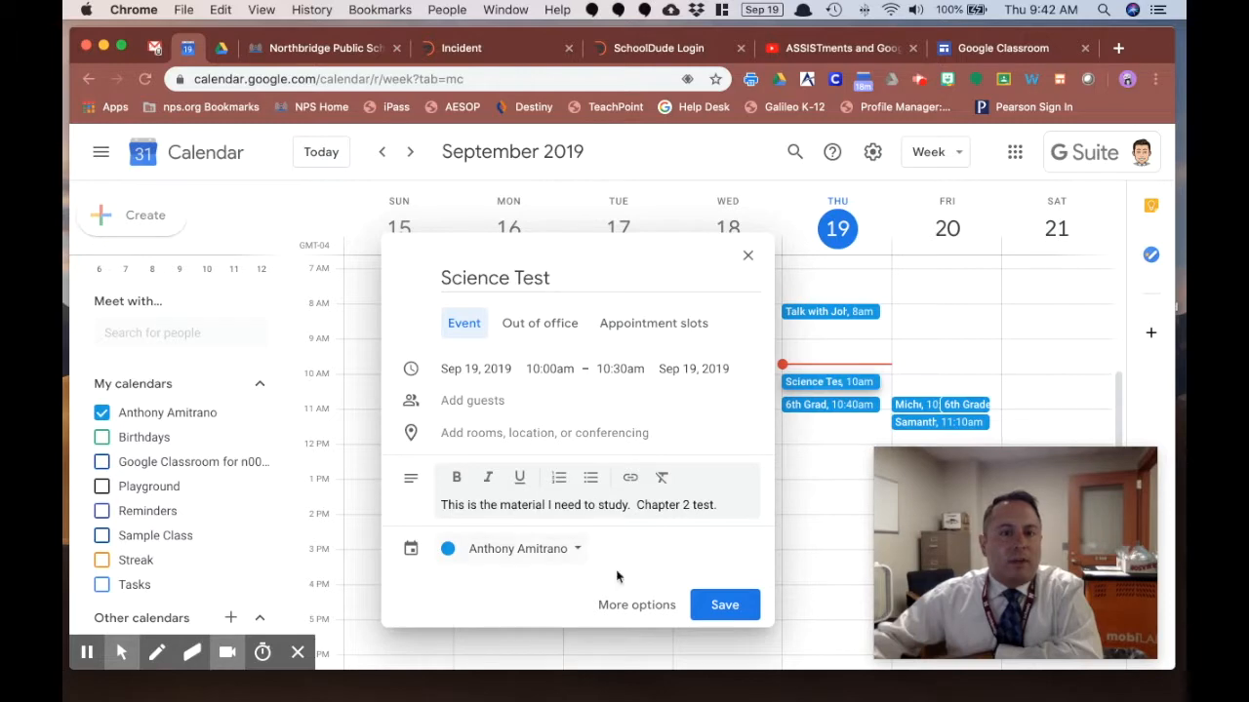
left_click(647, 606)
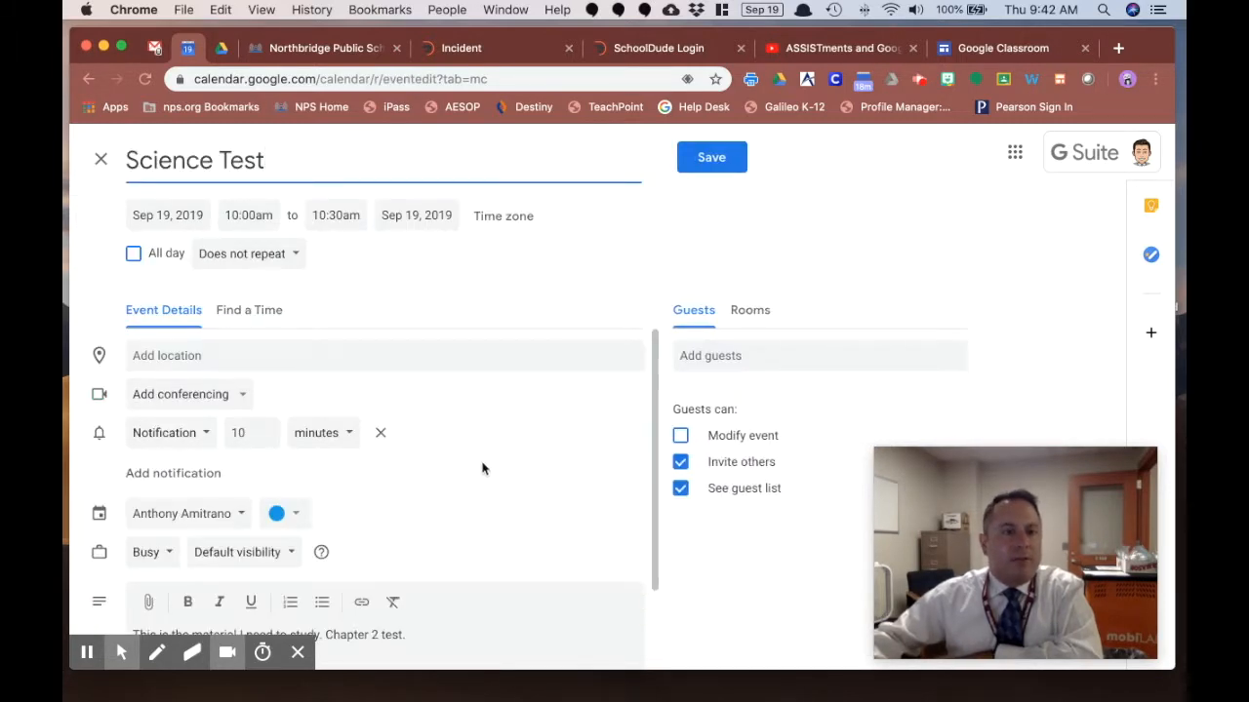
scroll(563, 470, "down", 2)
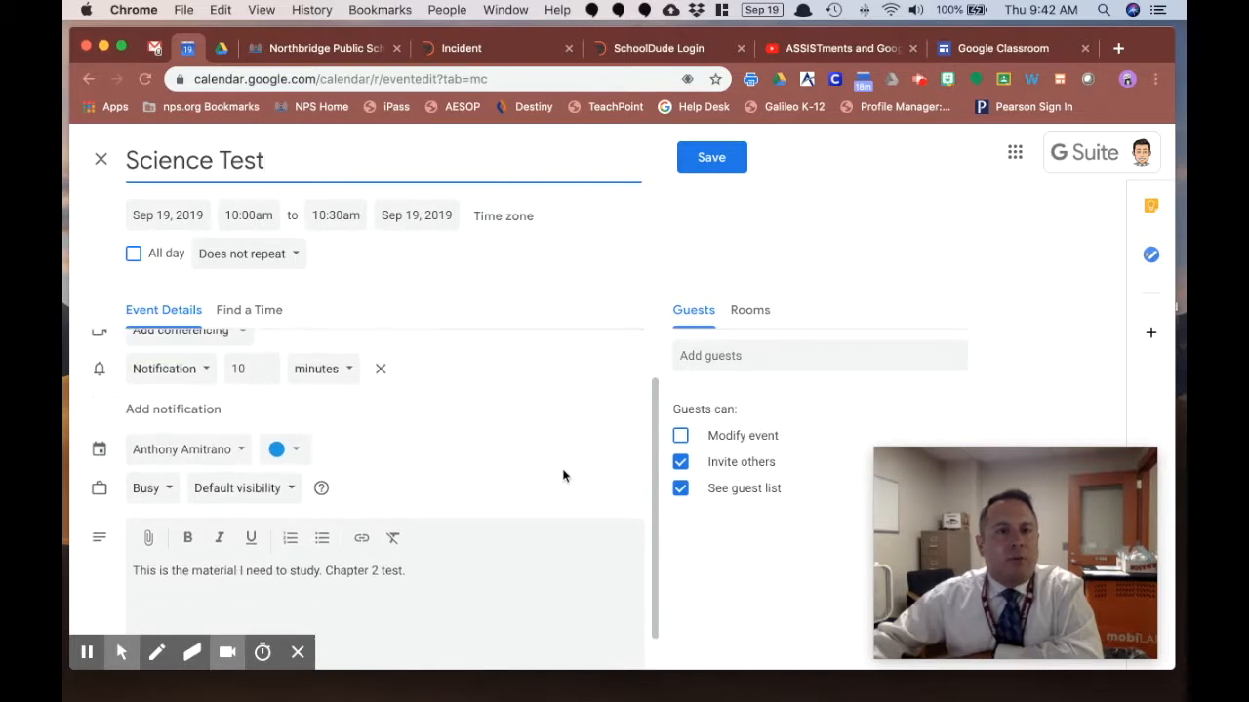
scroll(563, 473, "up", 2)
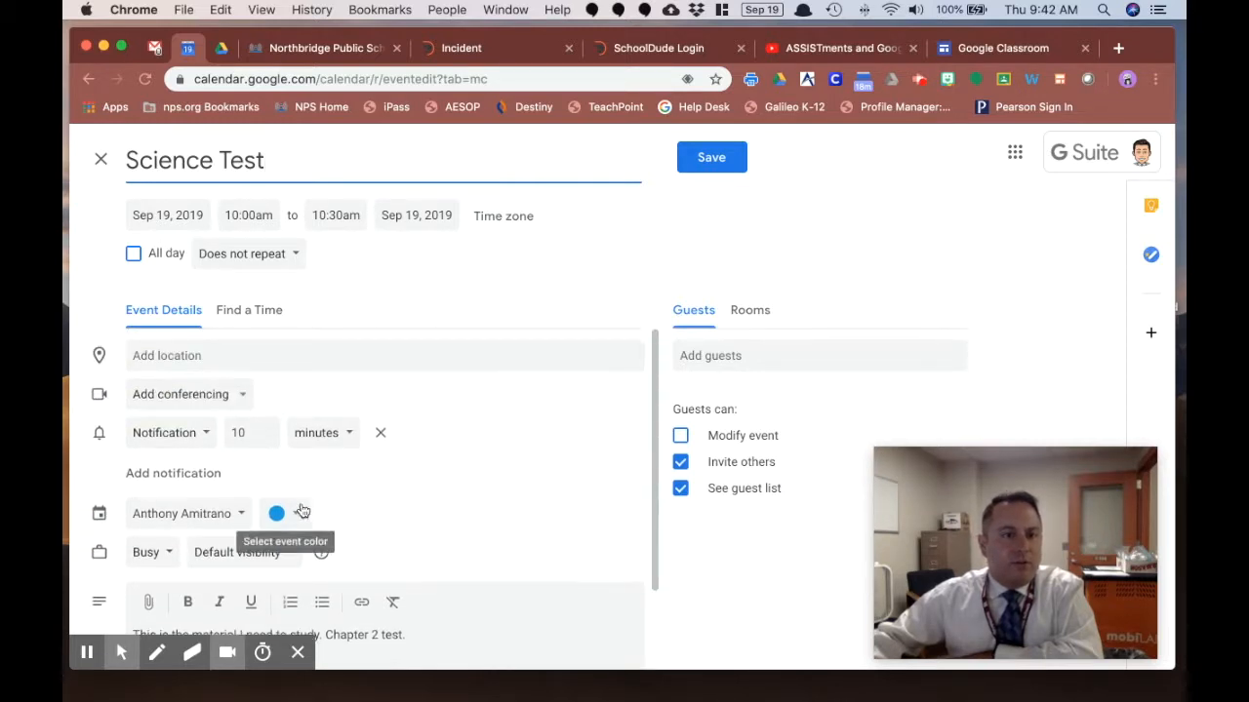
left_click(234, 516)
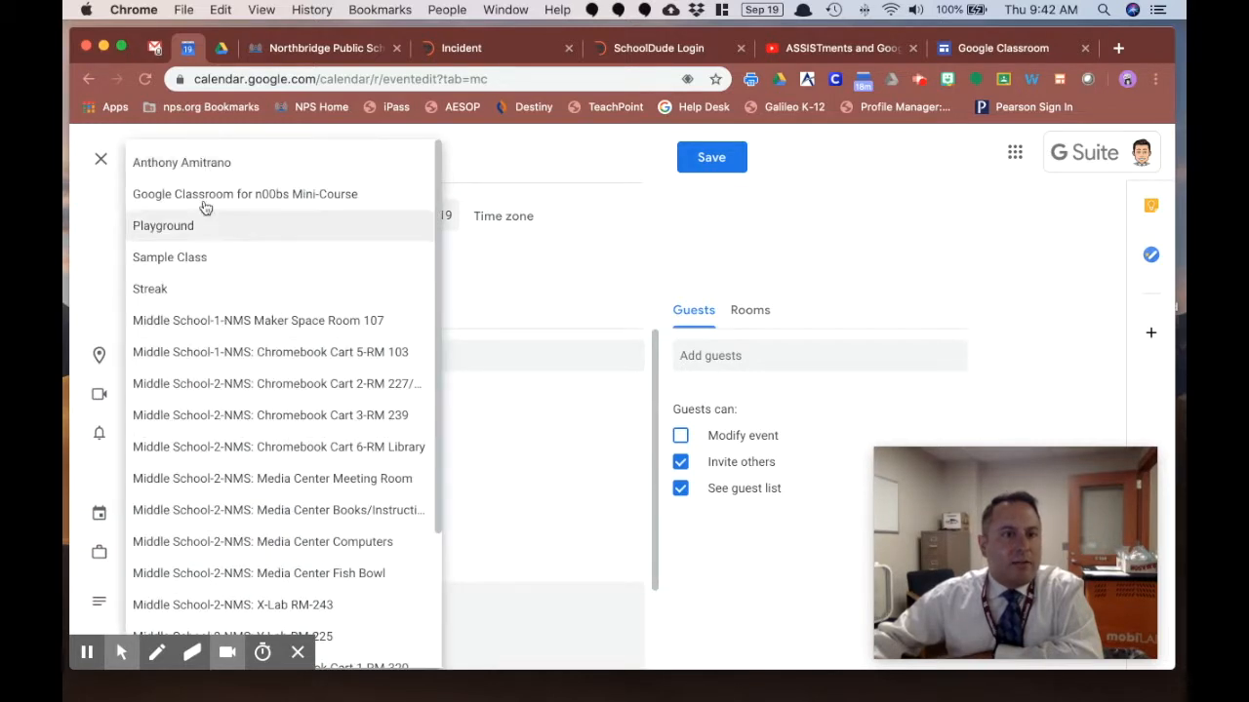
left_click(571, 466)
Set the Science Test event's color to red and save the event
left_click(286, 518)
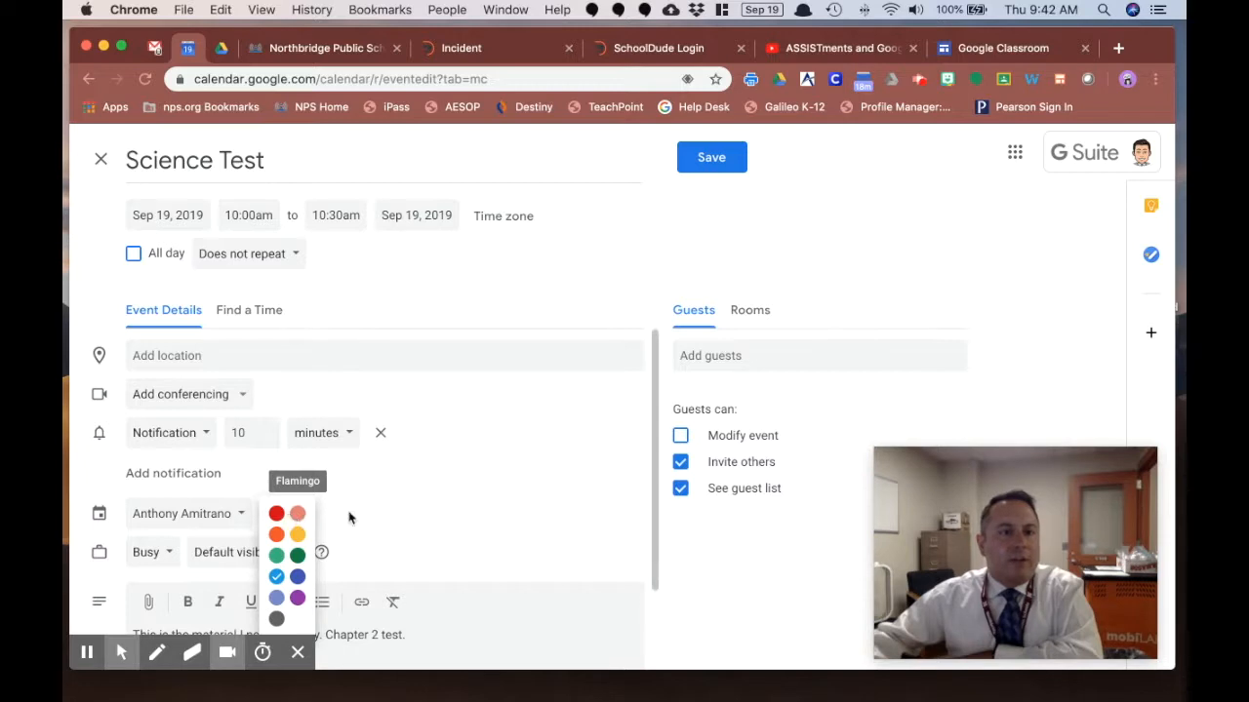
left_click(278, 517)
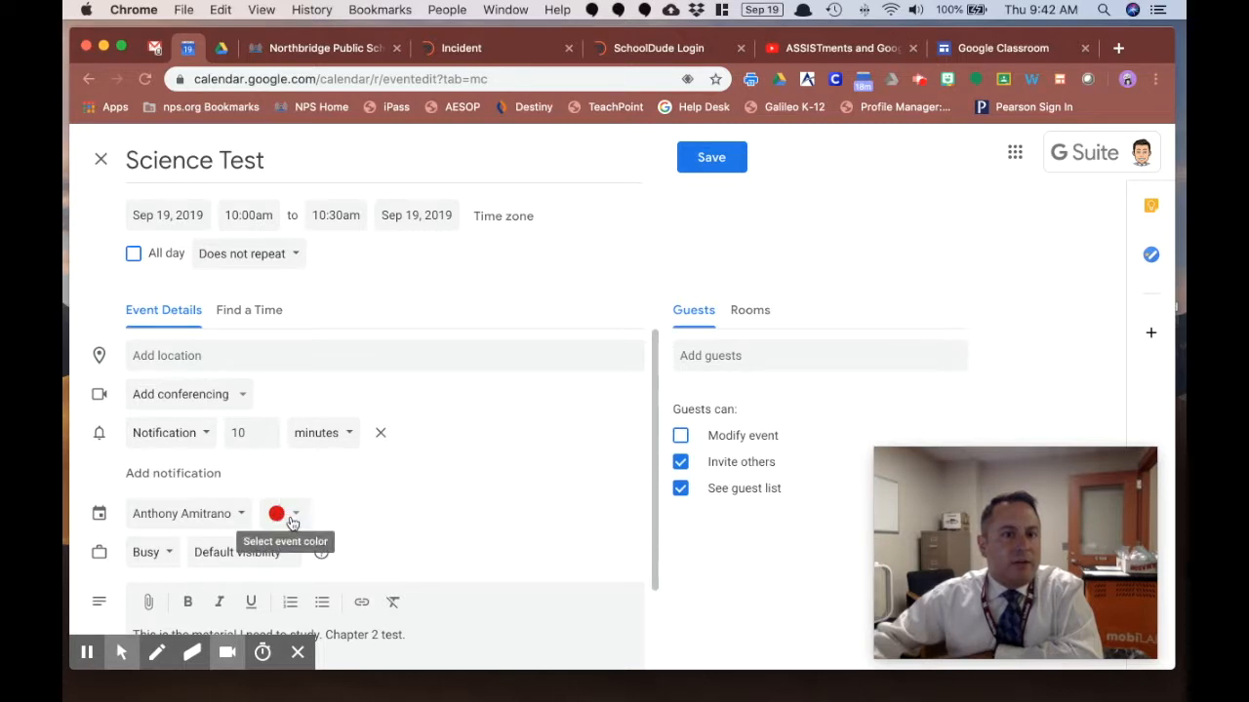
left_click(715, 164)
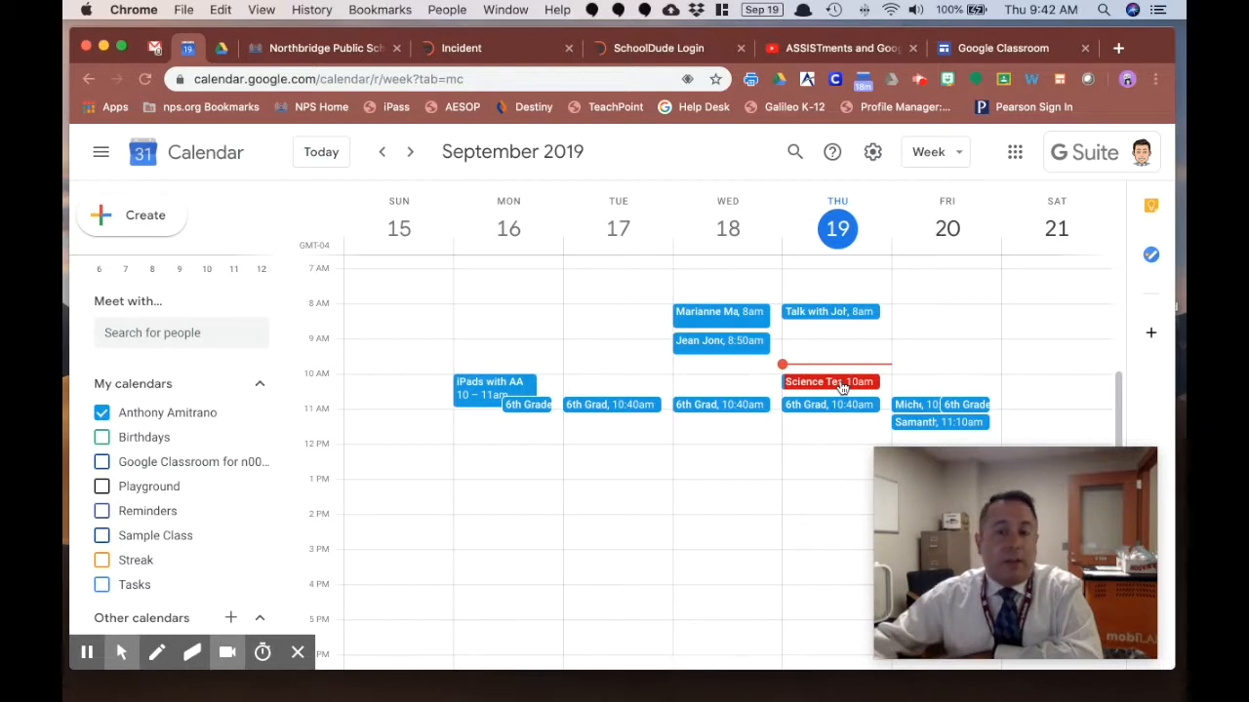
Reopen the saved Science Test event on Thursday for editing and review its details
left_click(840, 387)
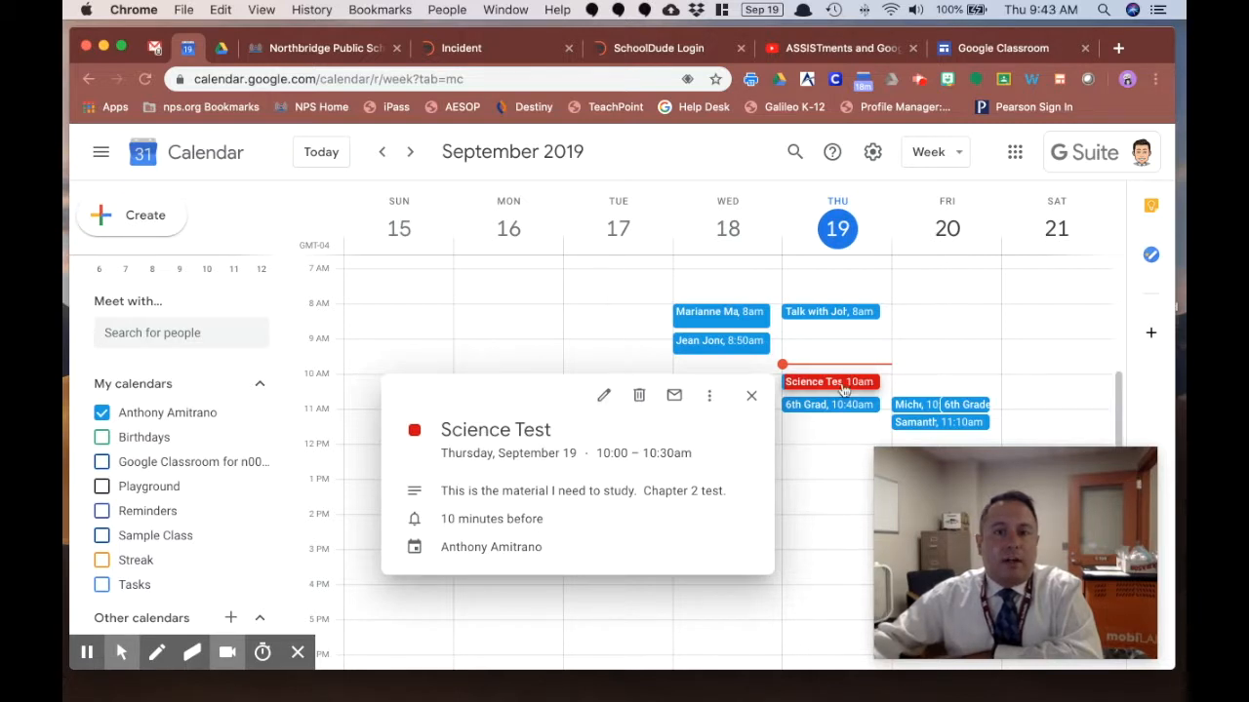
left_click(604, 398)
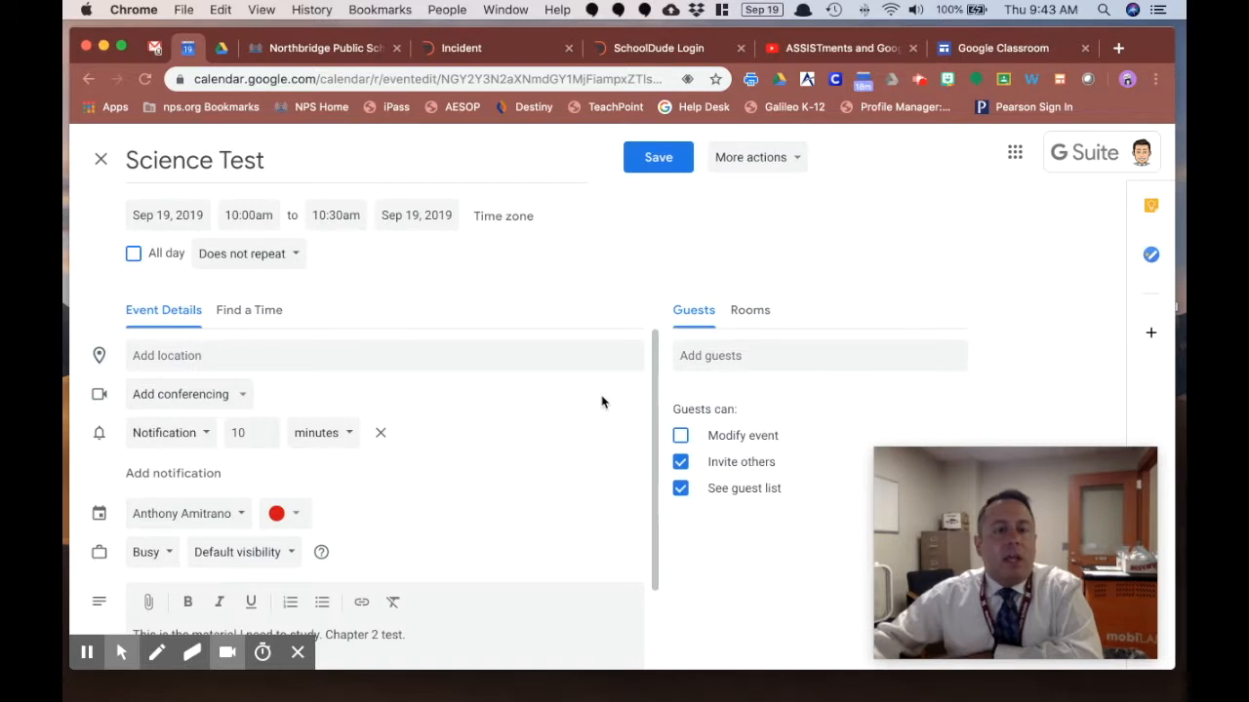
scroll(572, 462, "down", 2)
scroll(436, 479, "up", 2)
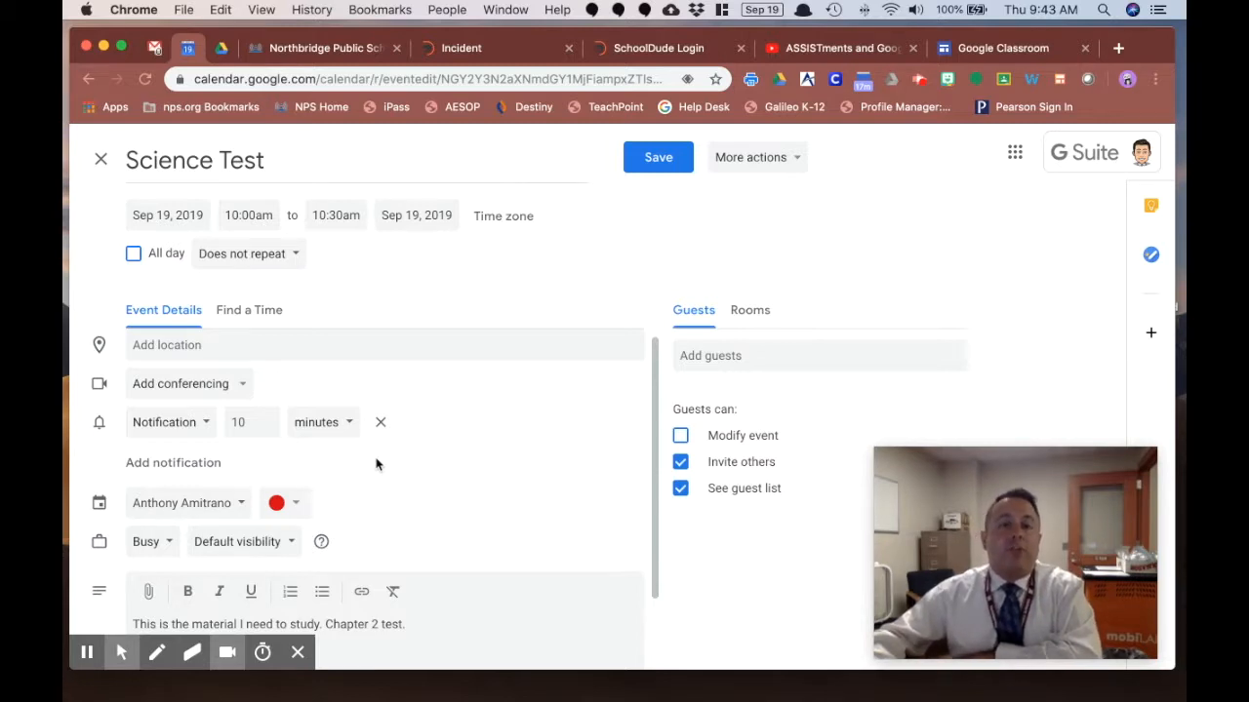
Add an email reminder to the Science Test event, sent 15 hours before it starts
left_click(161, 467)
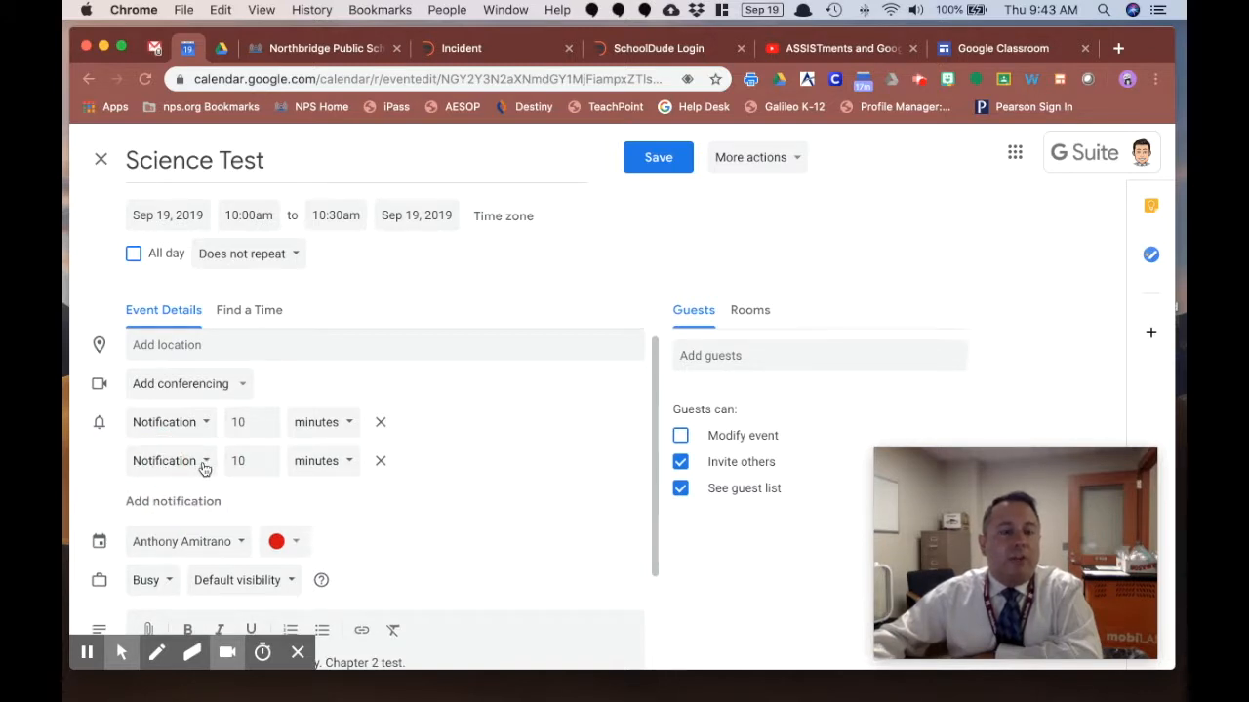
left_click(203, 469)
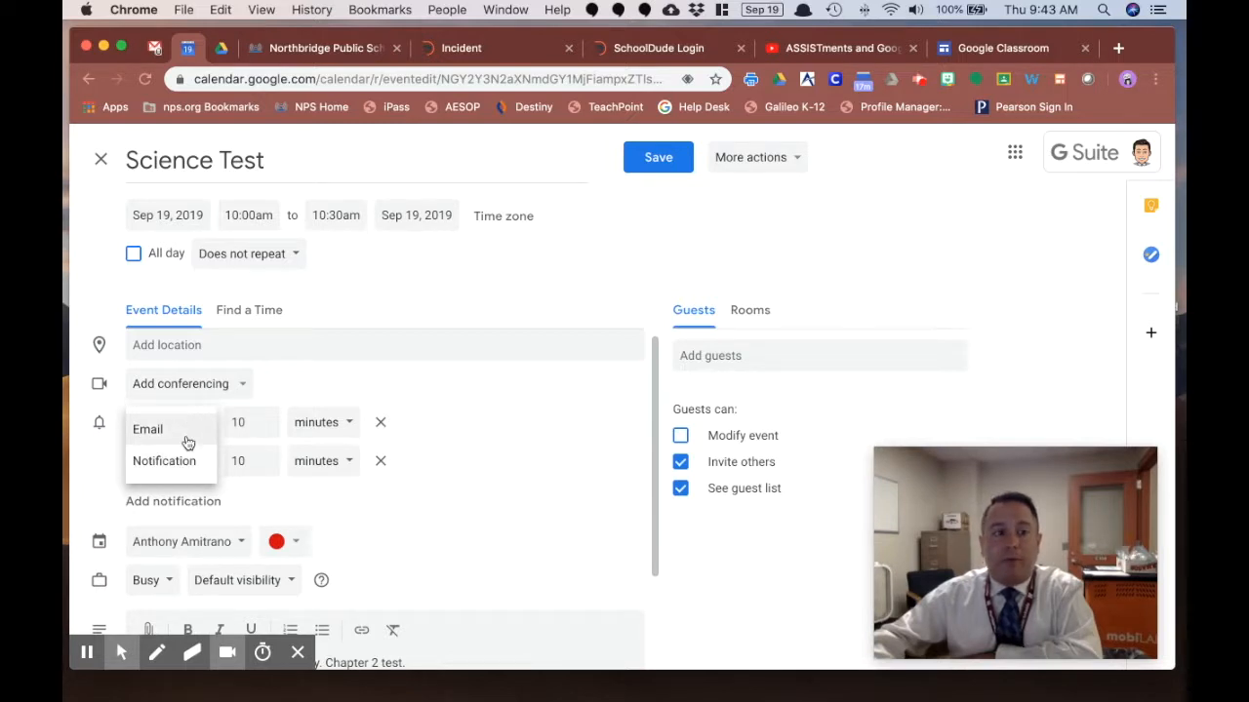
left_click(165, 438)
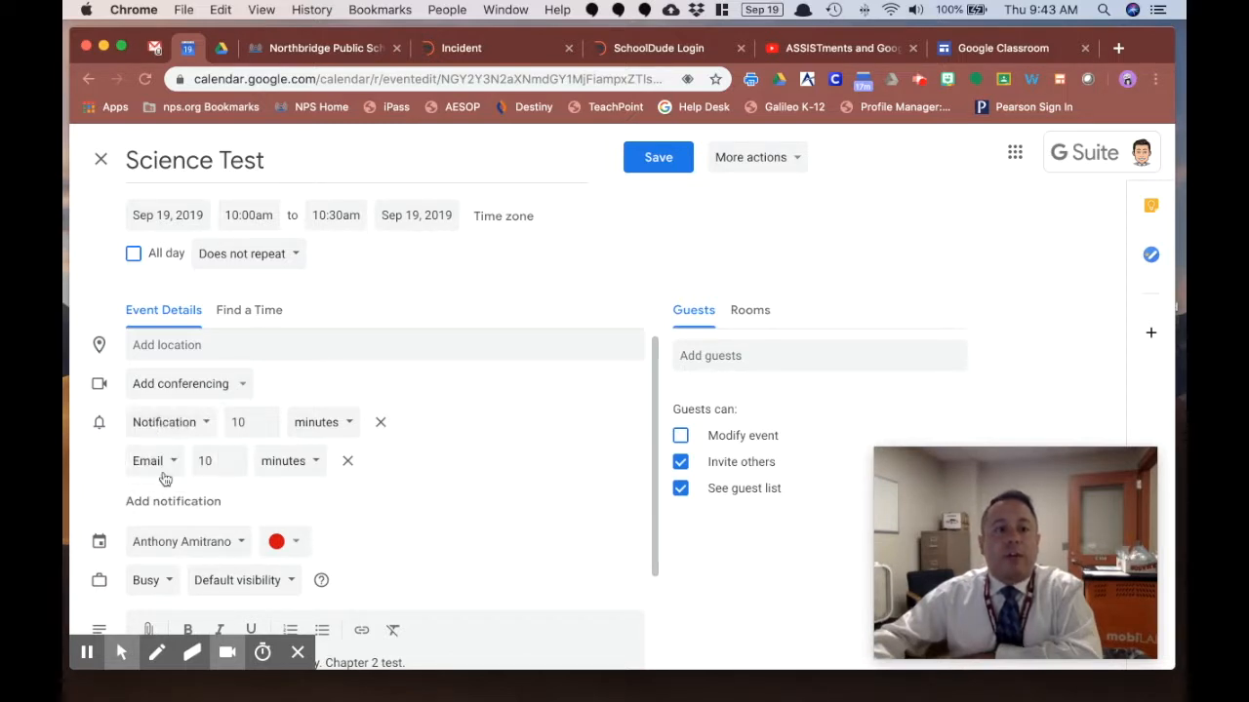
left_click(212, 460)
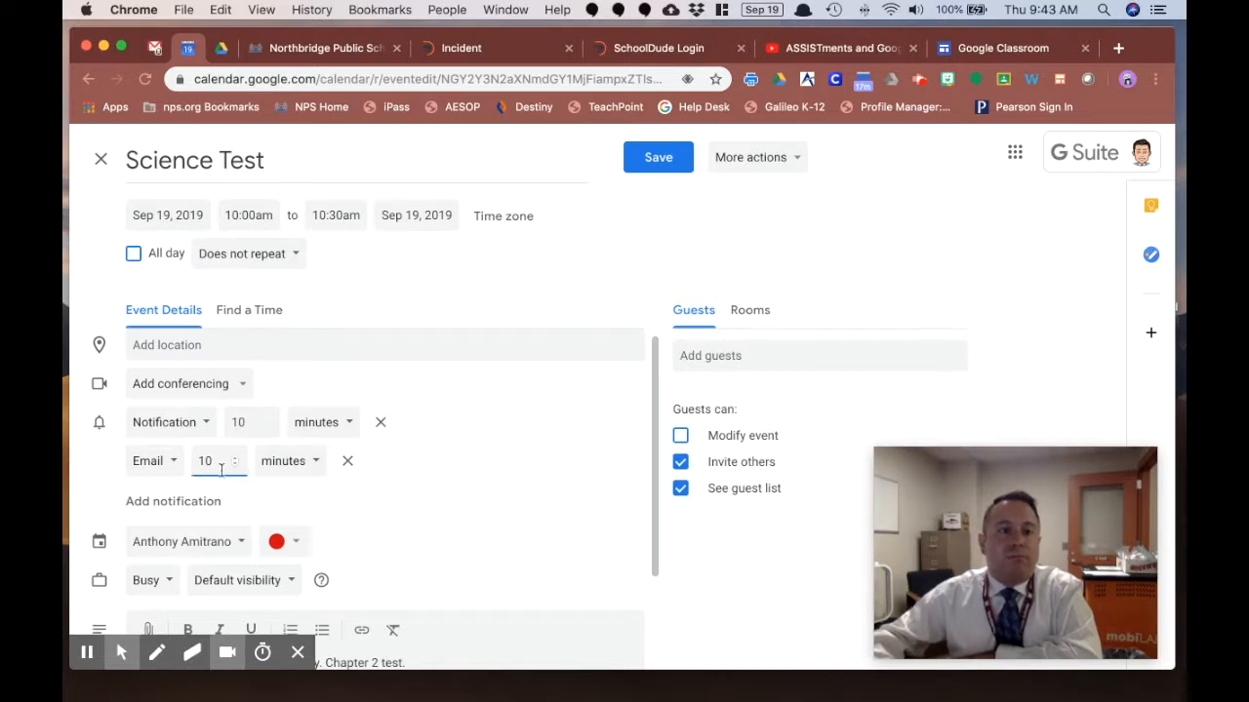
left_click(301, 469)
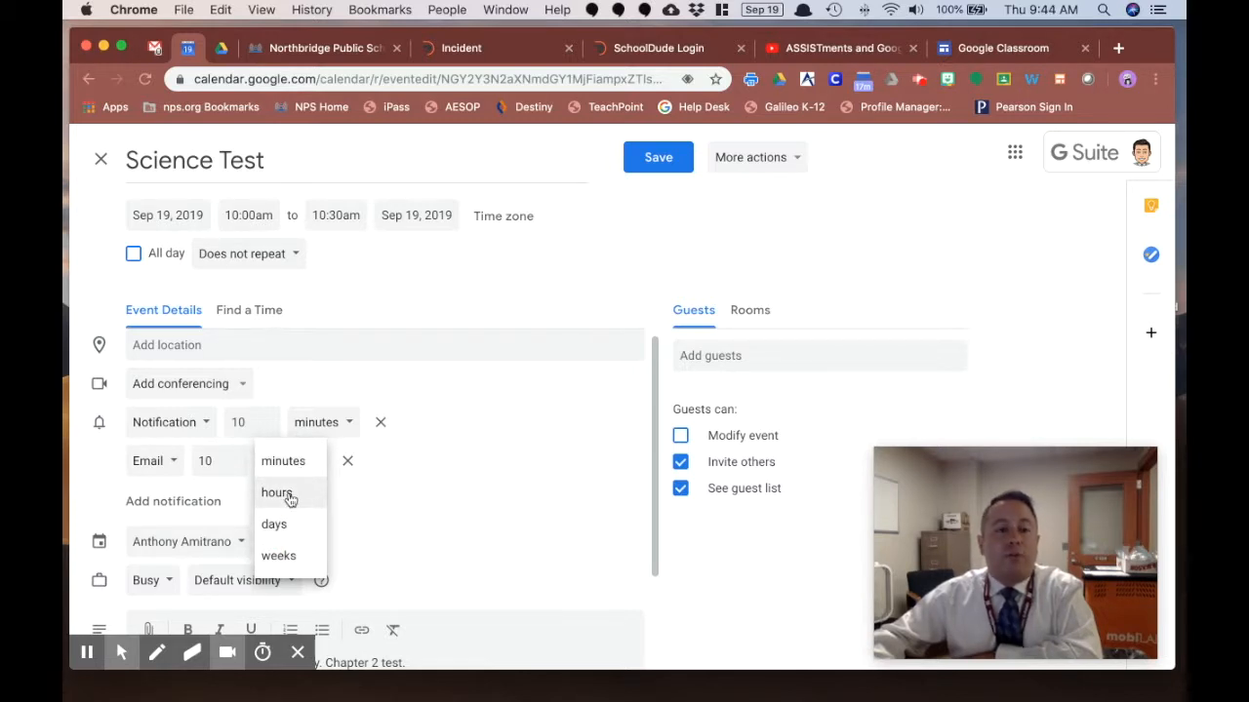
left_click(289, 496)
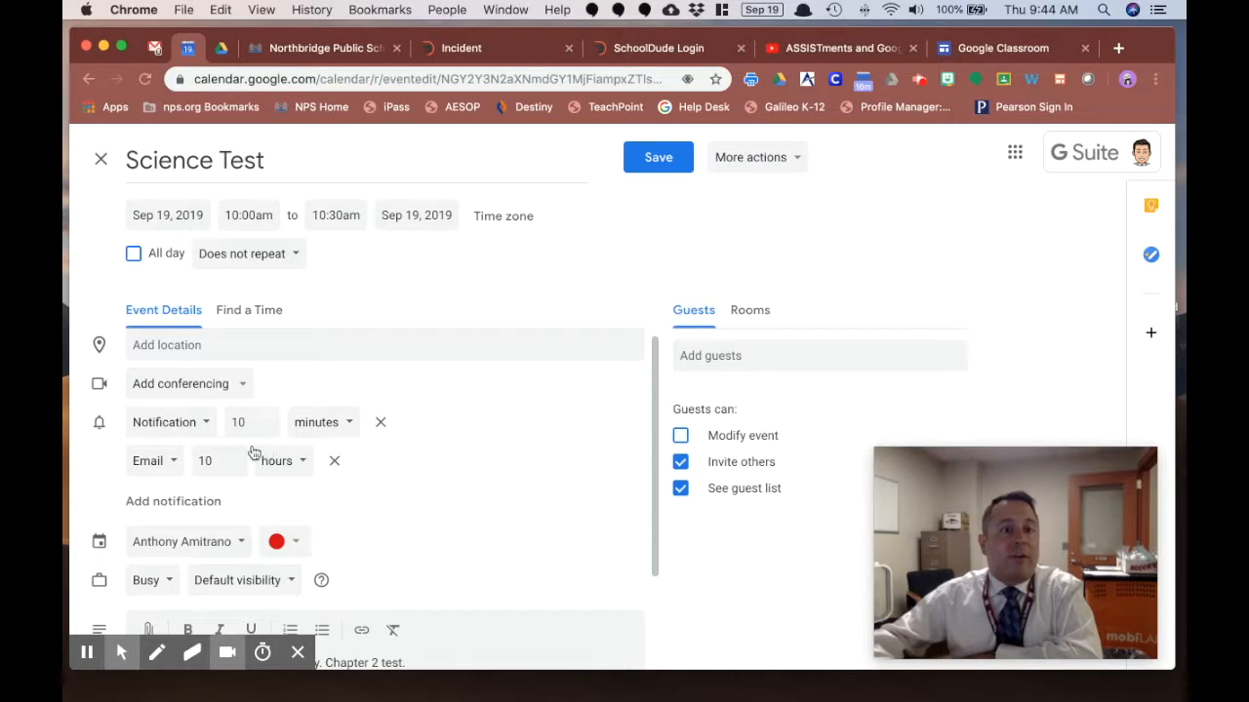
left_click(226, 459)
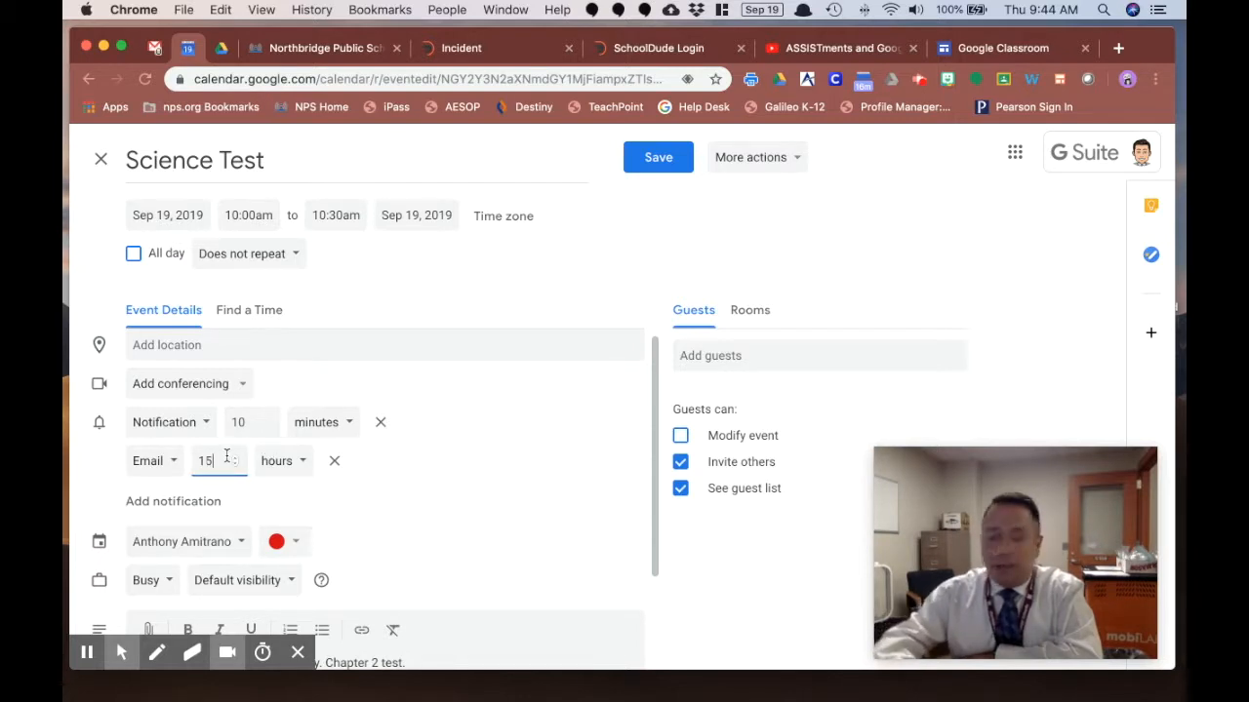
left_click(482, 498)
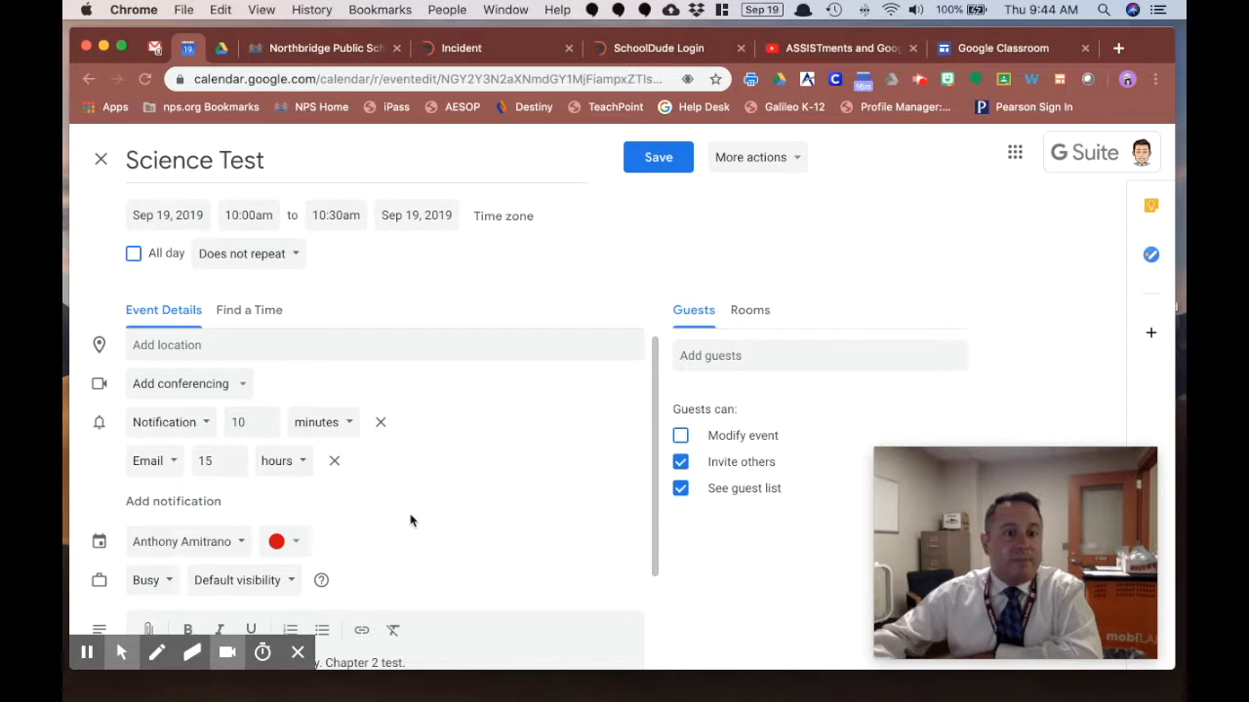
Add a pop-up notification to the Science Test event, set for 15 hours before it starts
left_click(169, 504)
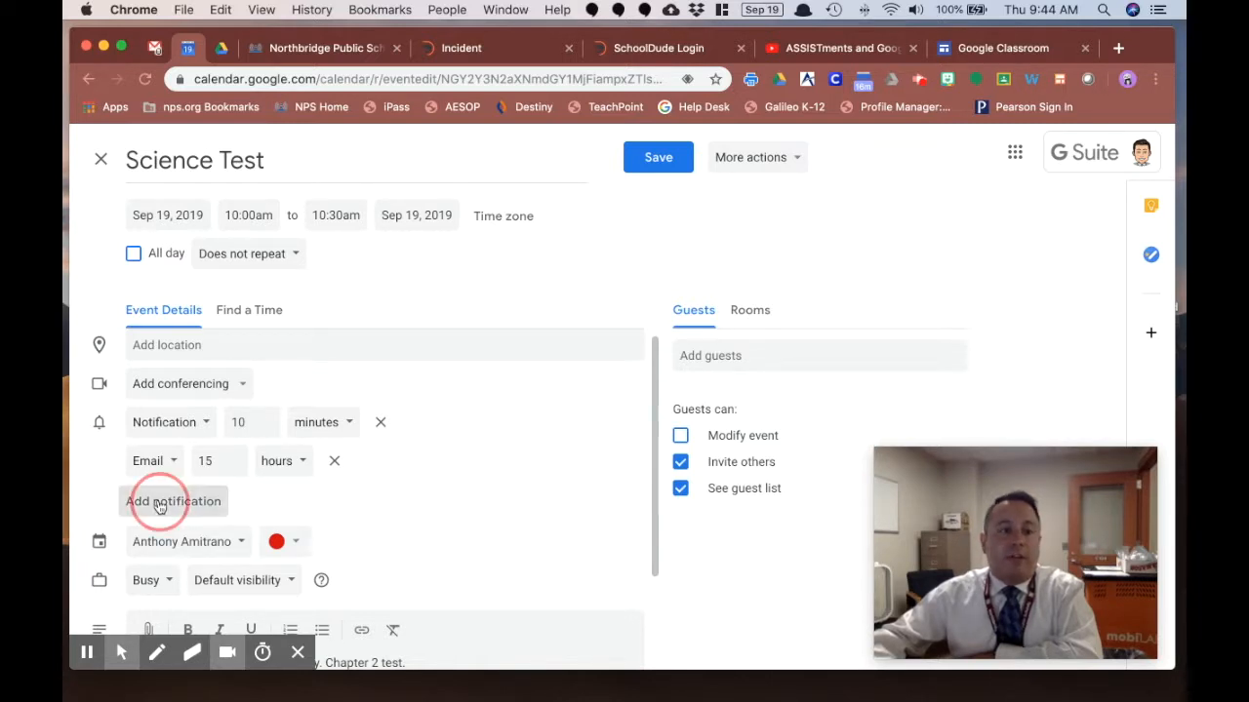
double_click(235, 499)
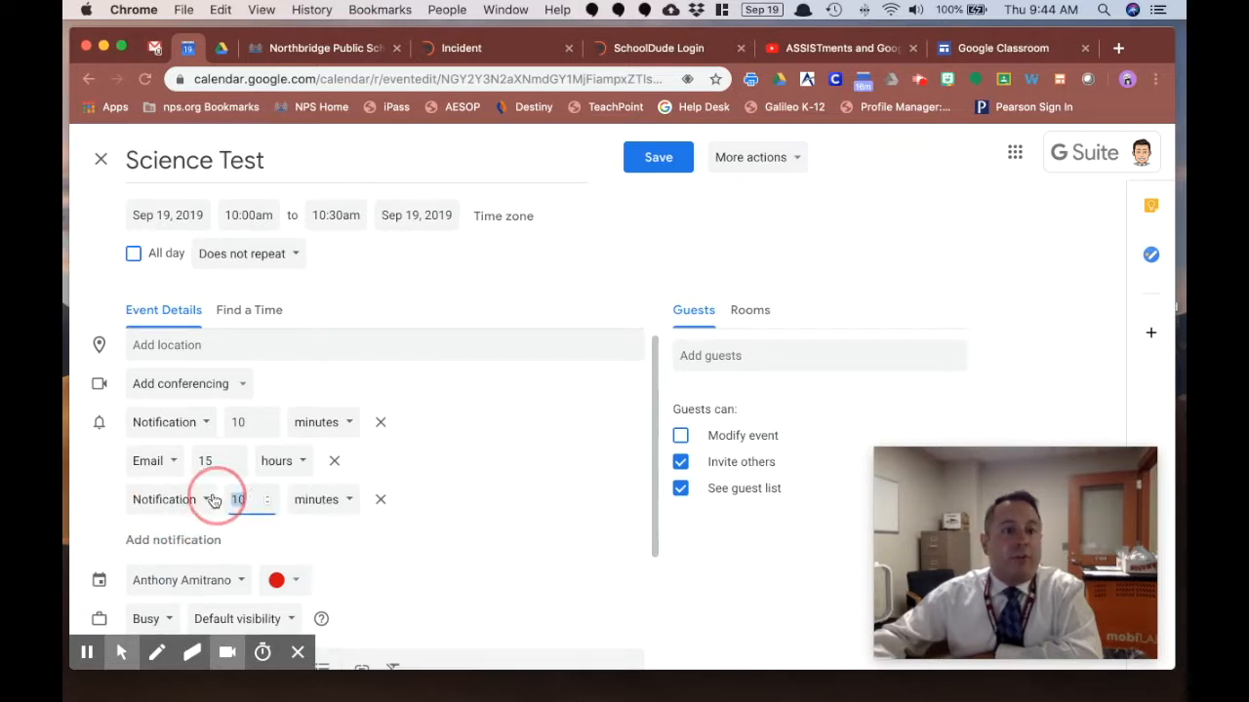
type("1")
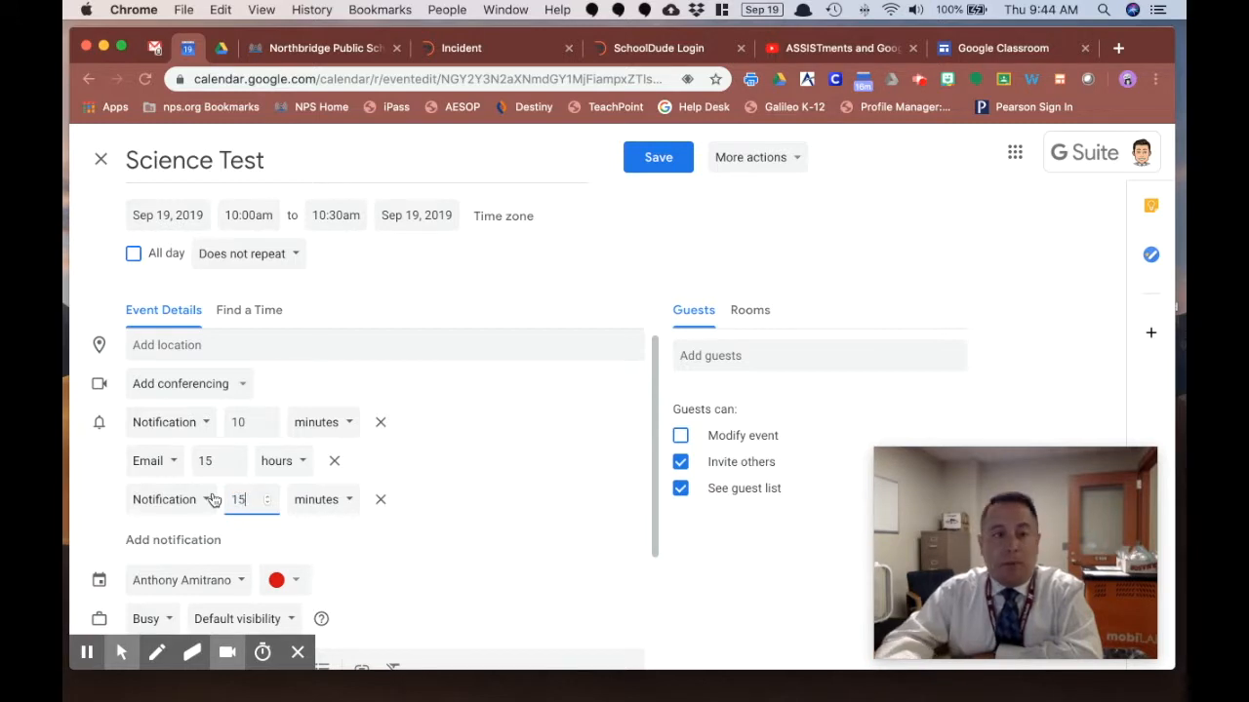
left_click(308, 504)
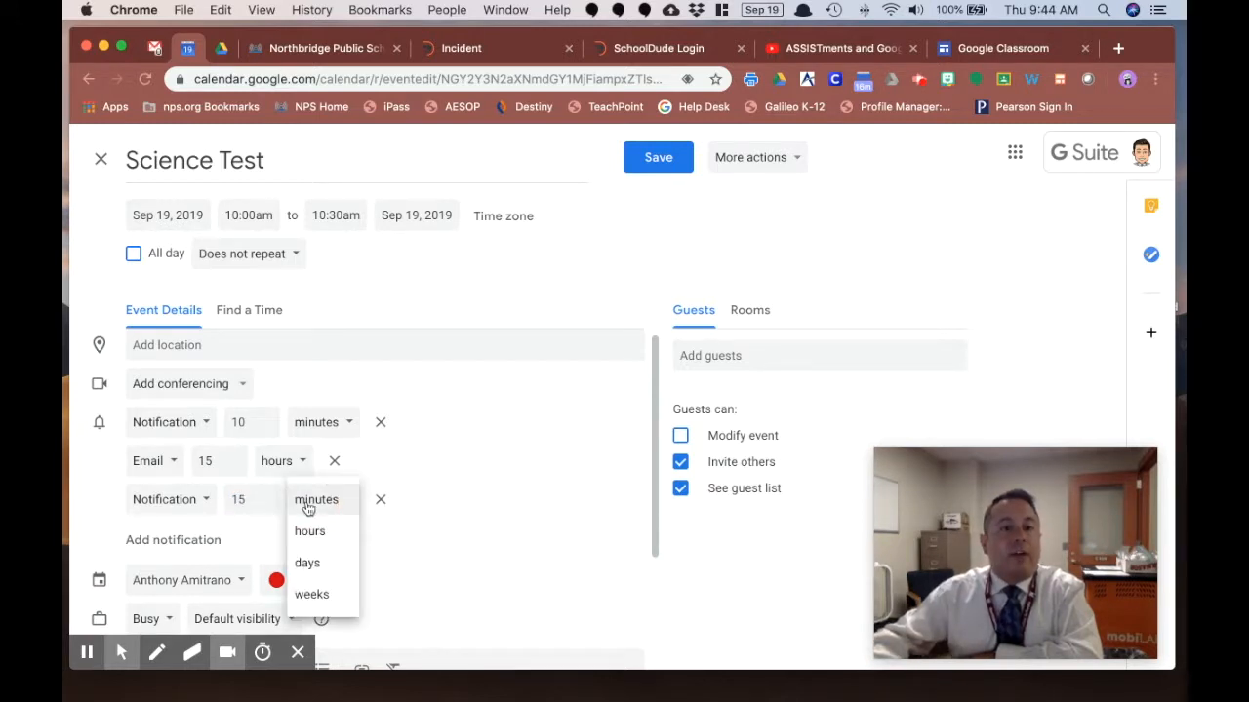
left_click(310, 531)
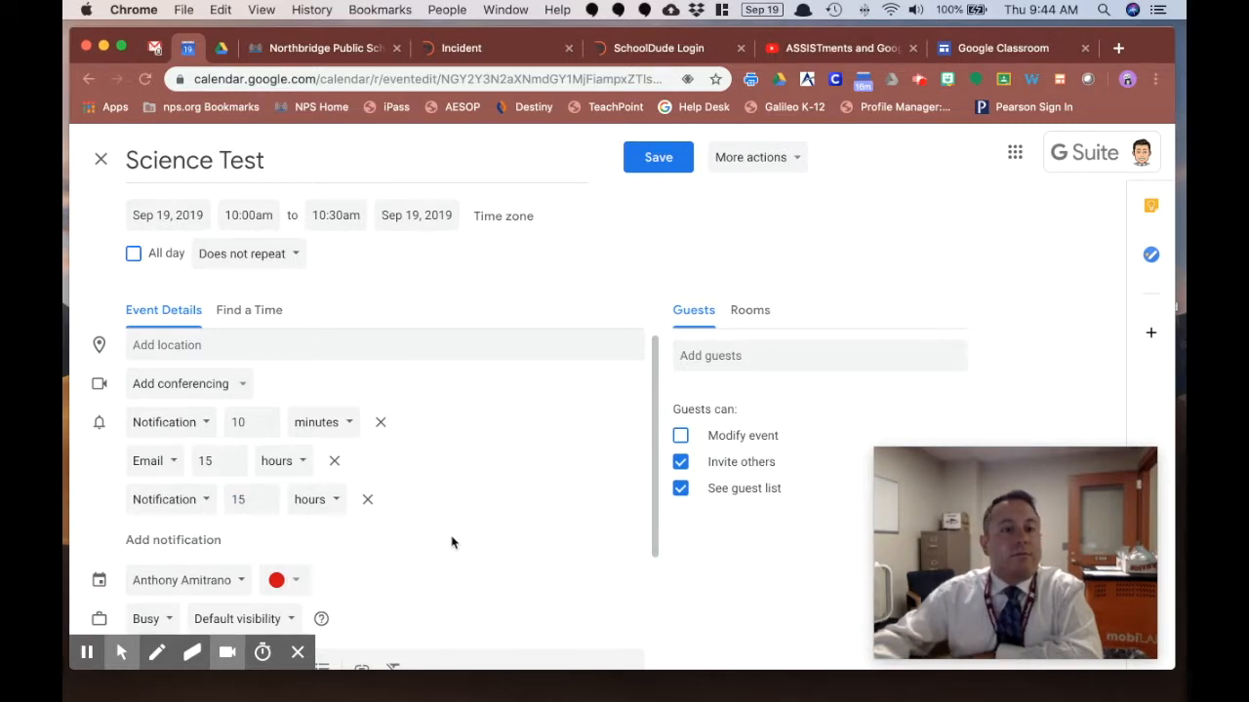
Add a second email reminder to the Science Test event, sent 2 days before it starts, and save the event
left_click(175, 542)
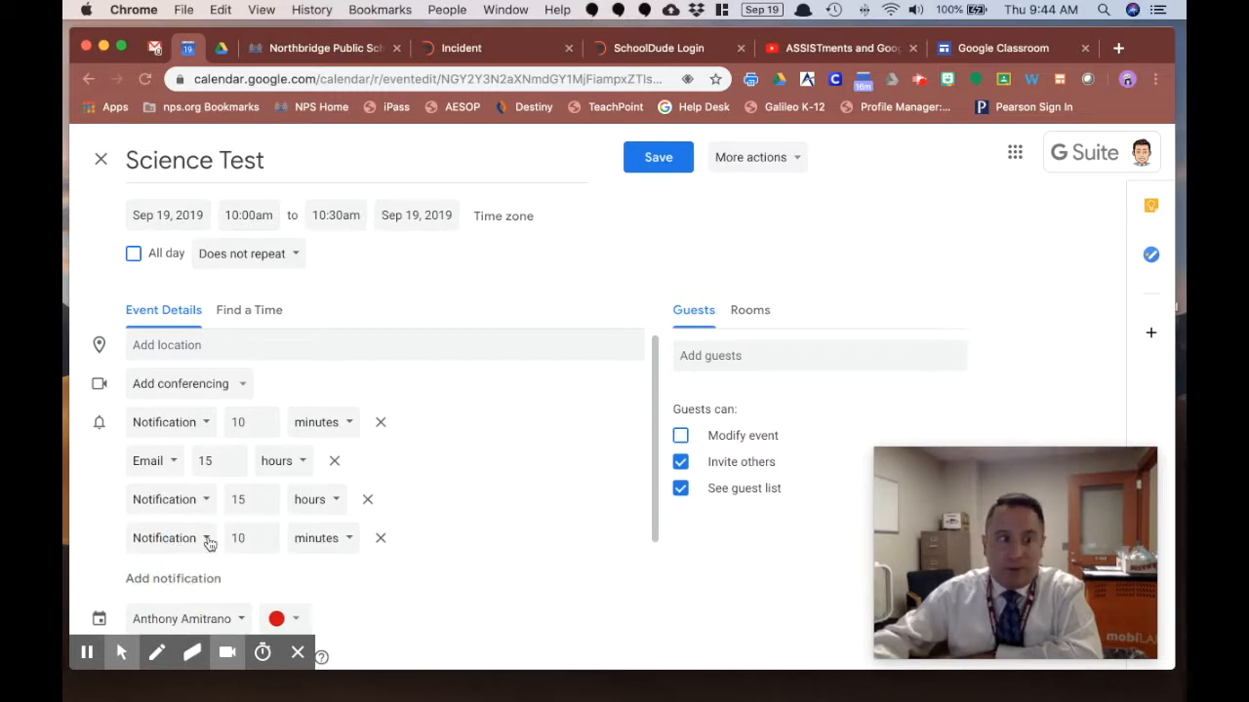
left_click(205, 542)
left_click(174, 504)
left_click(230, 540)
double_click(218, 538)
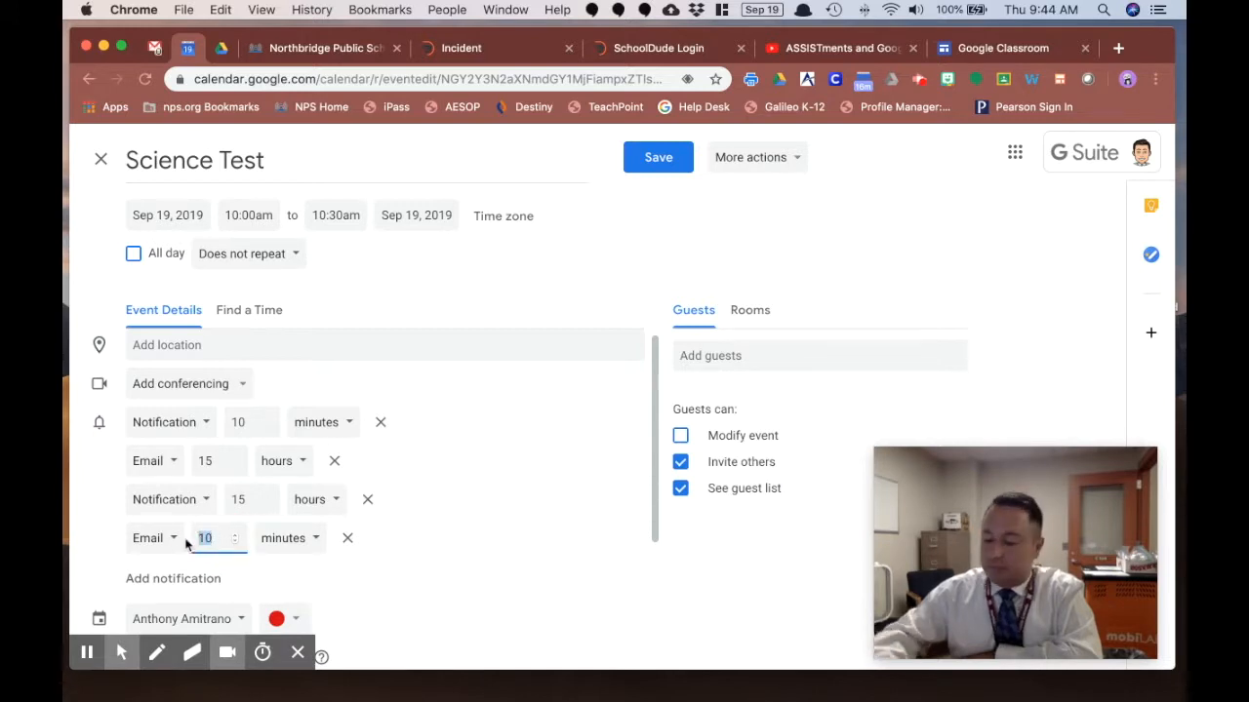
type("2")
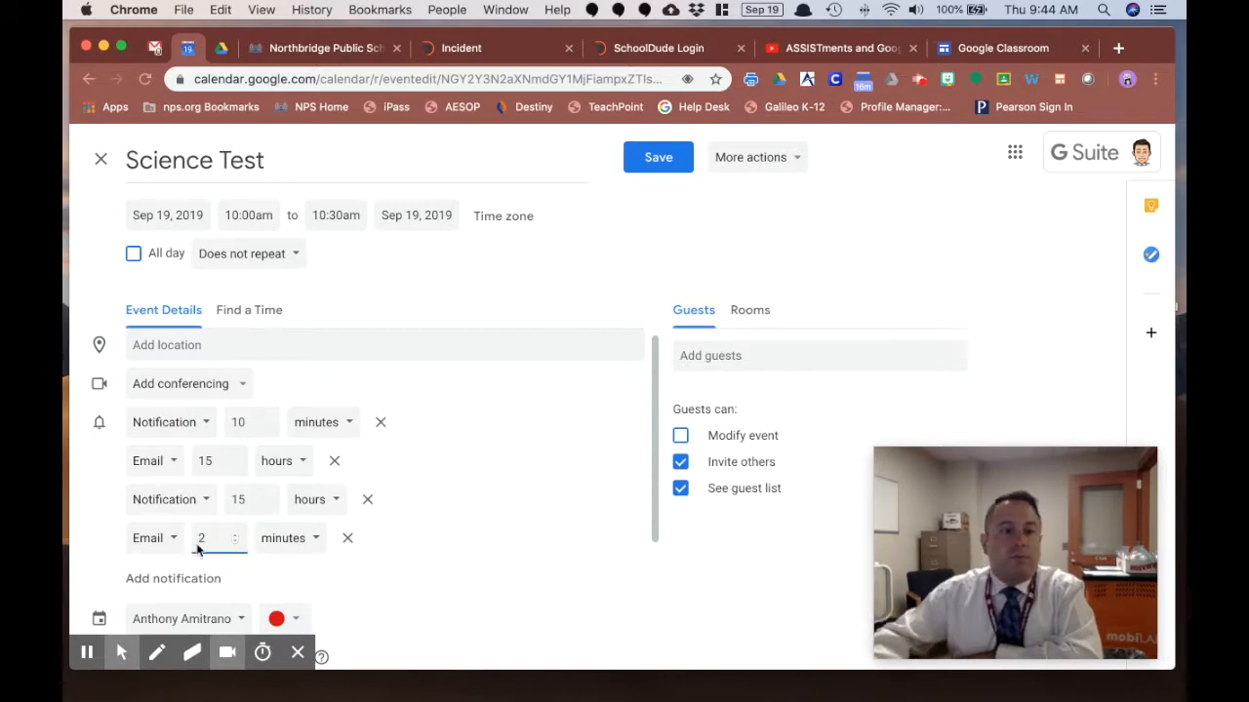
left_click(279, 547)
left_click(283, 573)
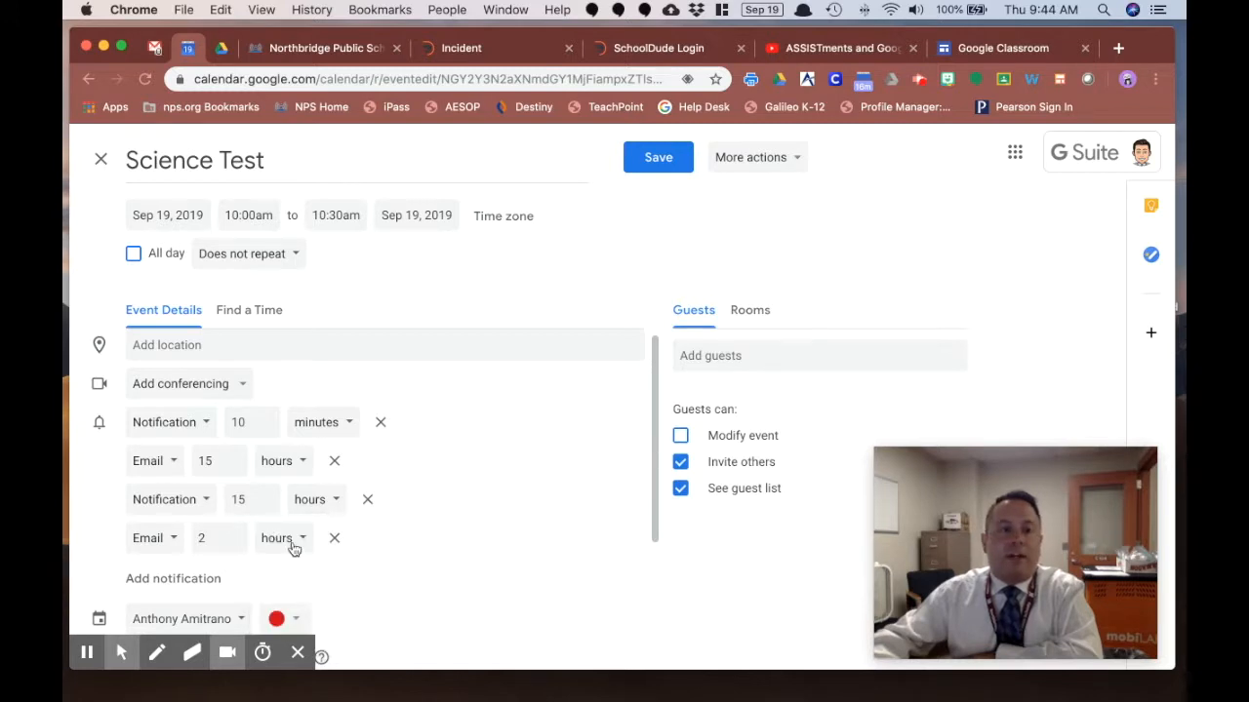
left_click(280, 540)
left_click(290, 573)
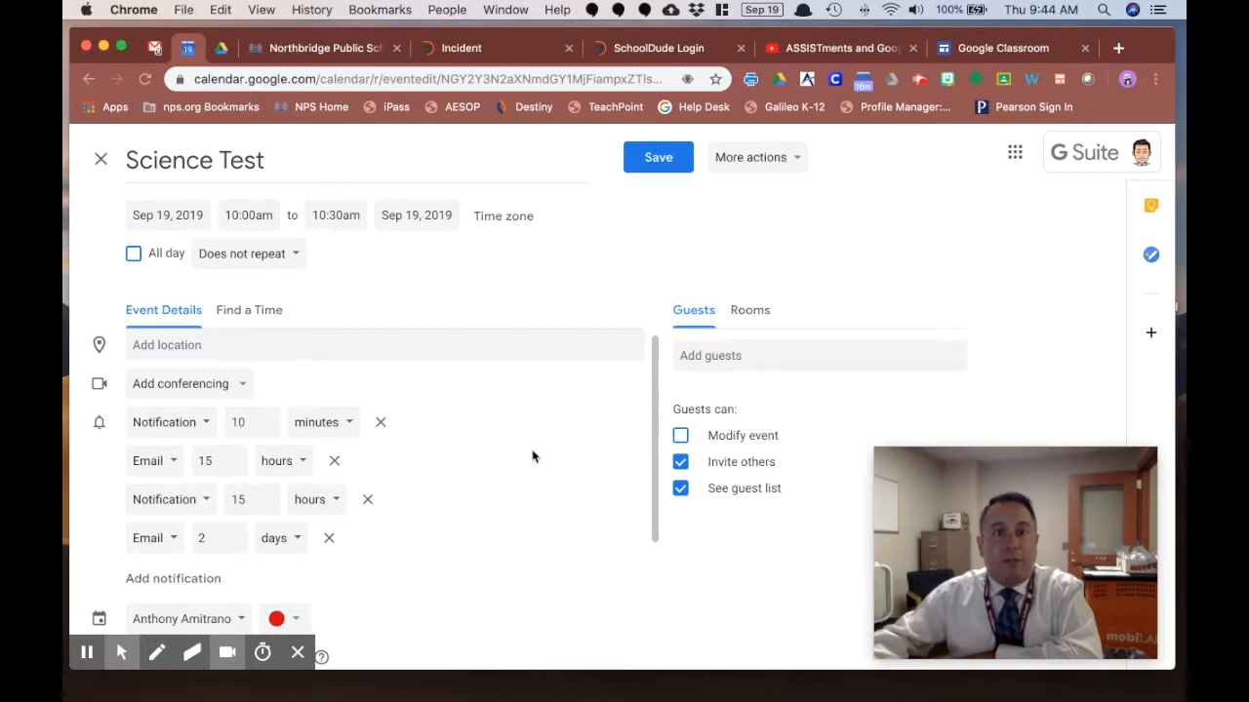
left_click(649, 159)
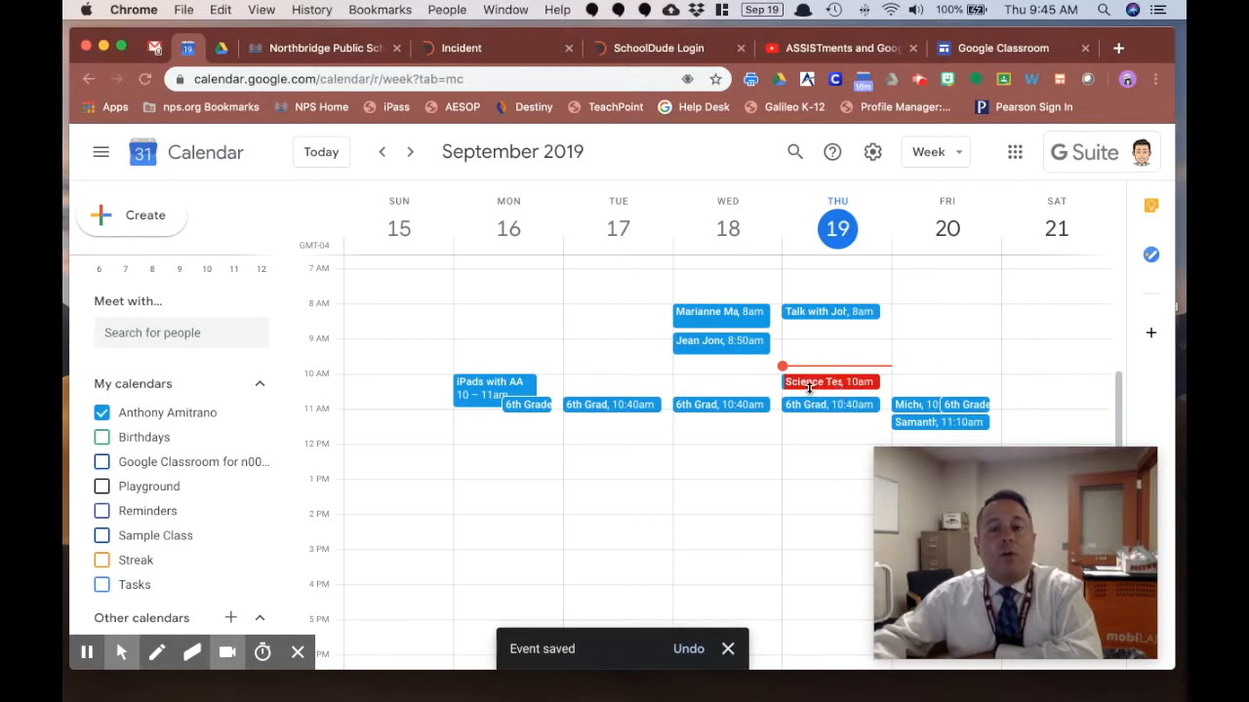
Open the saved Science Test event's summary on Thursday to review its description and list of reminders
left_click(835, 389)
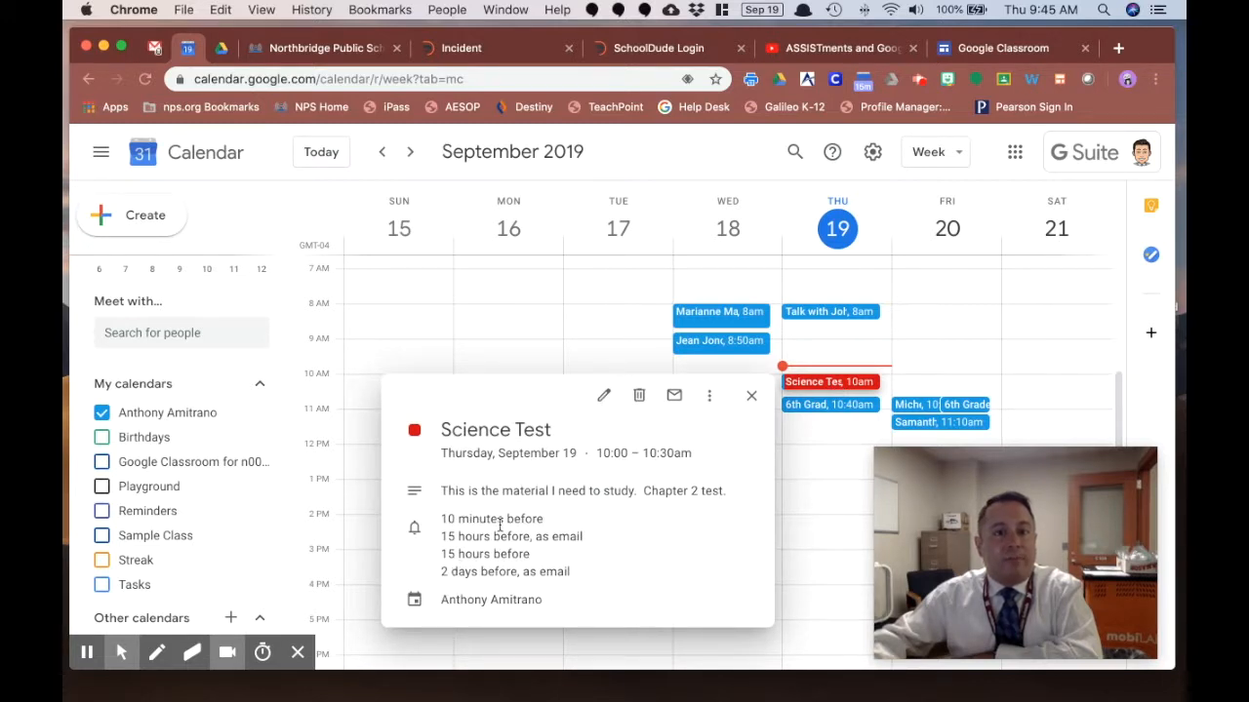
left_click(888, 357)
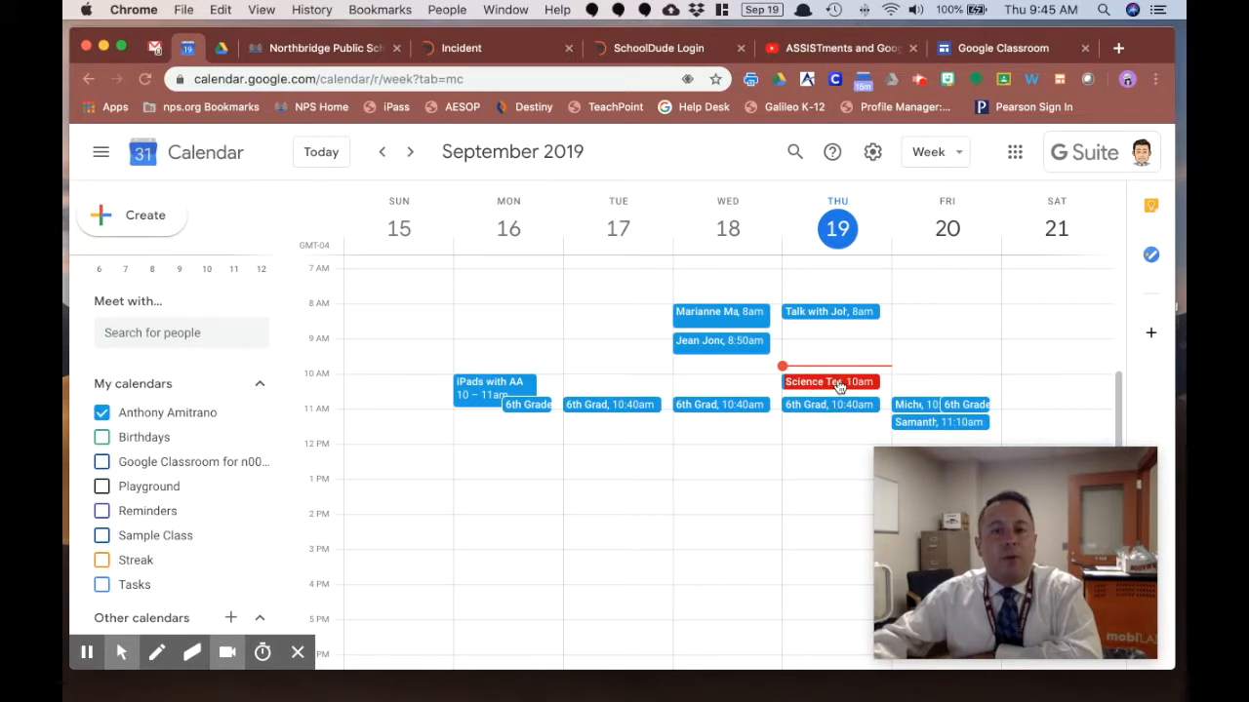
left_click(836, 384)
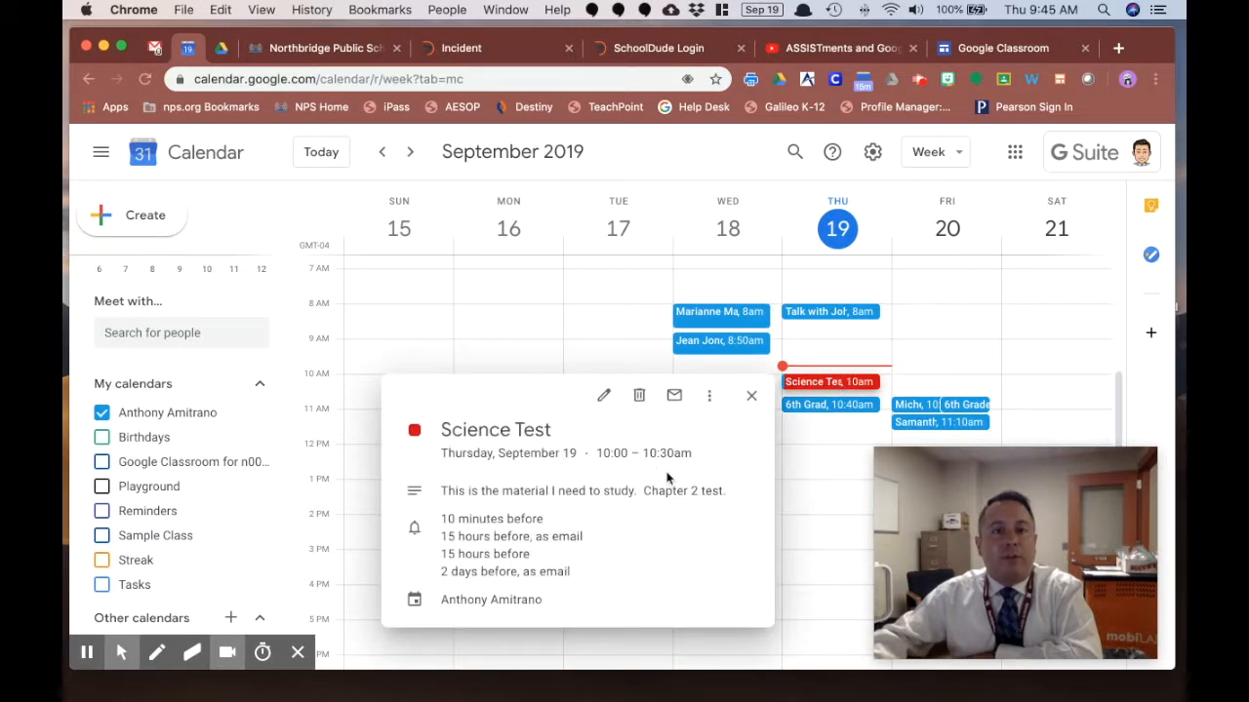